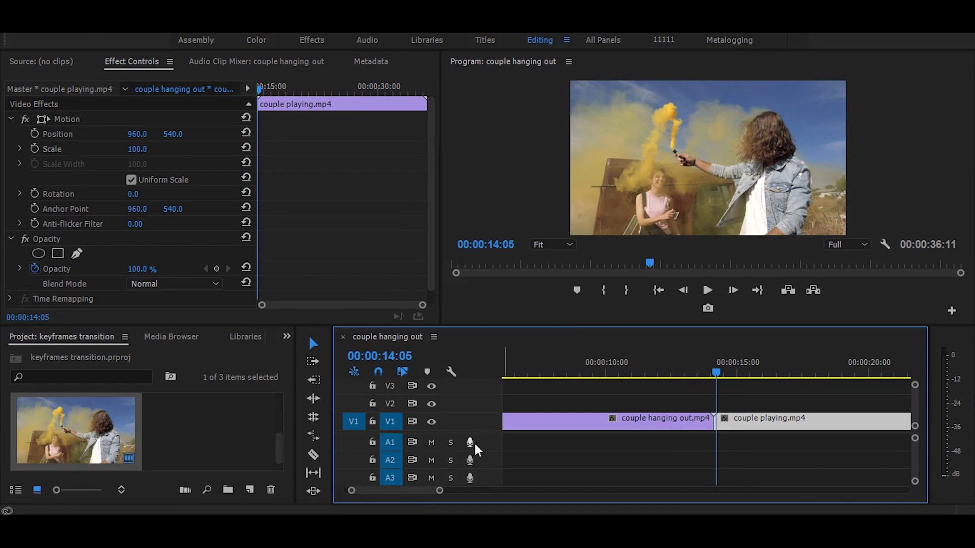
Step: Razor-cut couple playing.mp4 near 00:00:14:12 and couple hanging out.mp4 at 00:00:13:17
left_click_drag(439, 491, 404, 495)
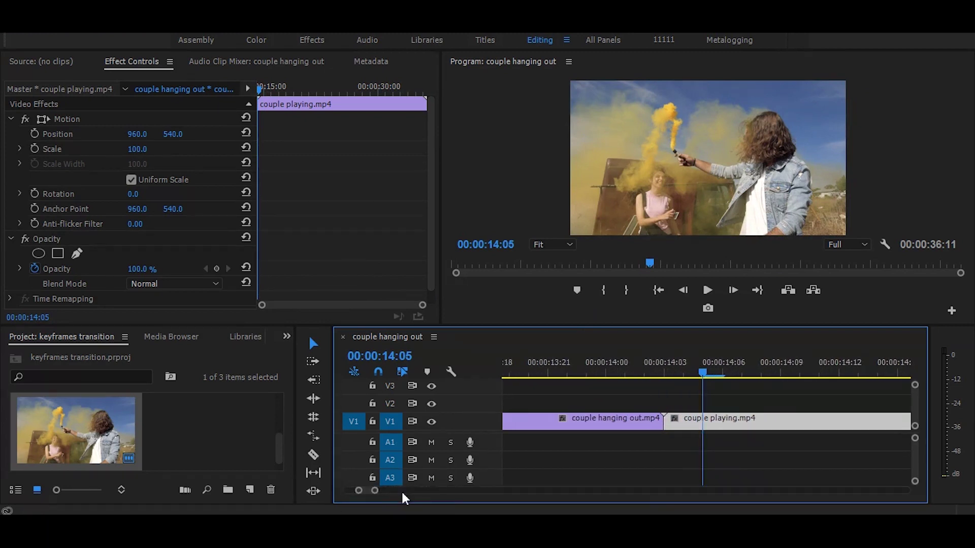
left_click(665, 373)
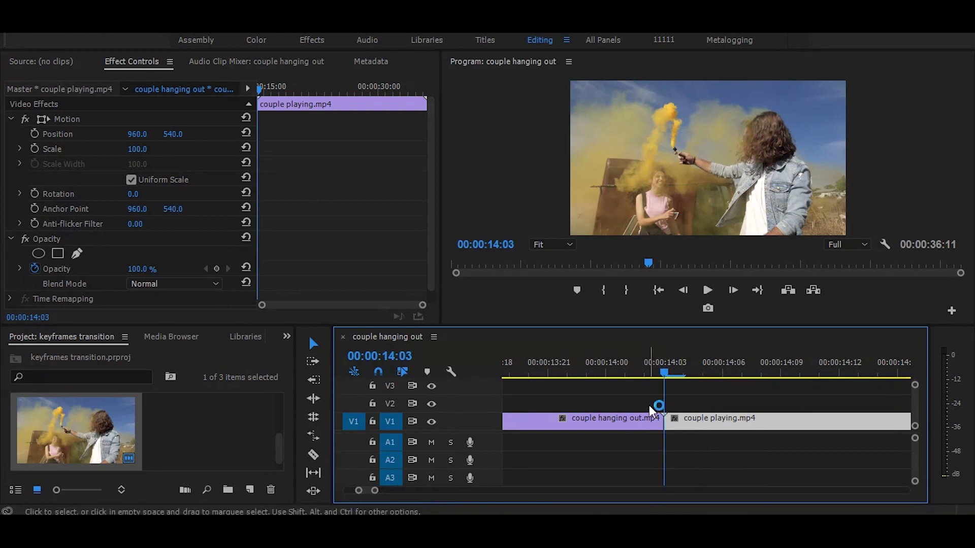
key("Right")
key("Right")
key("Right")
key("Right")
key("Right")
key("Right")
key("Right")
key("Right")
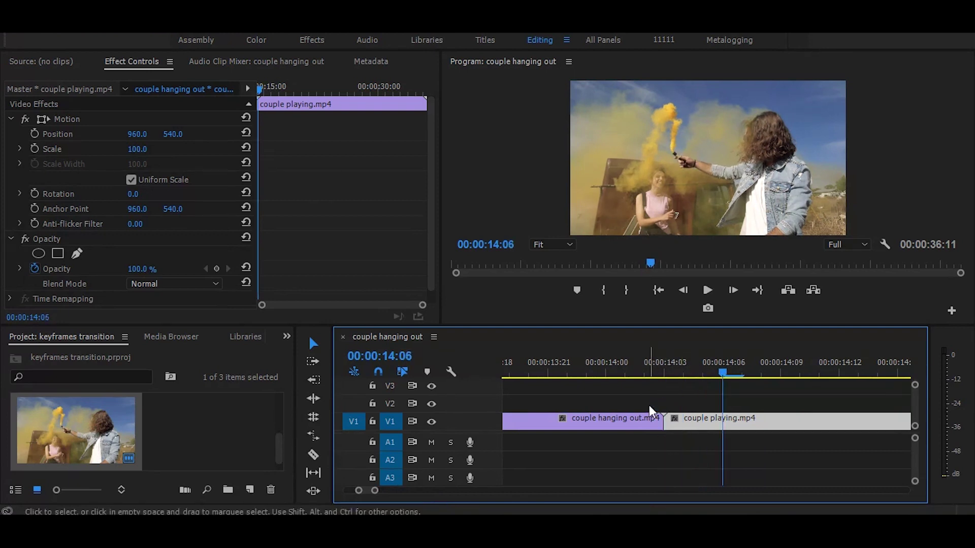
key("Right")
key("Right")
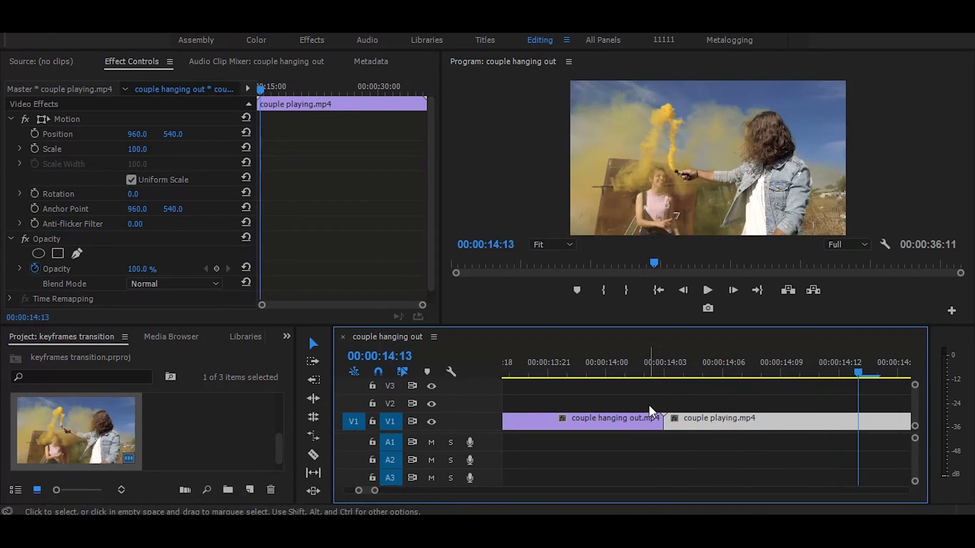
key("c")
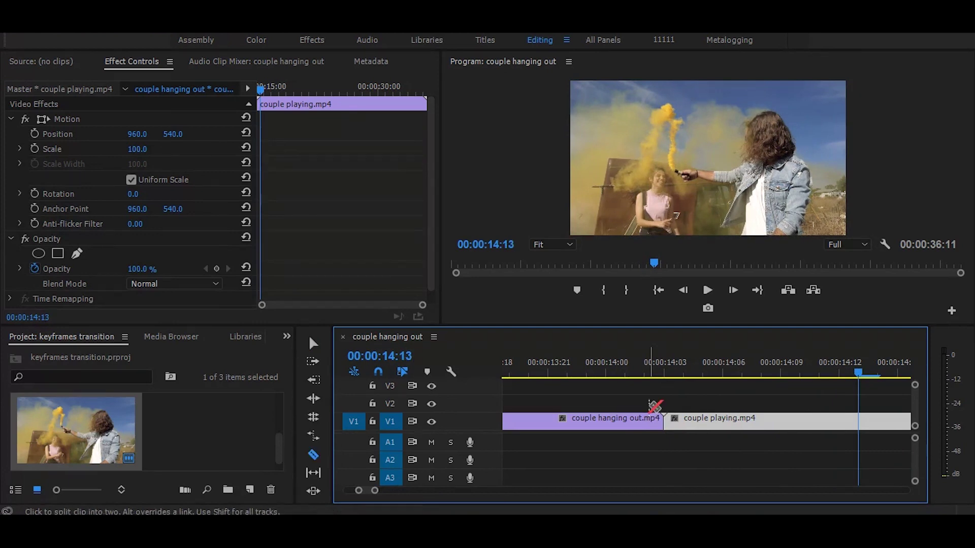
left_click(859, 424)
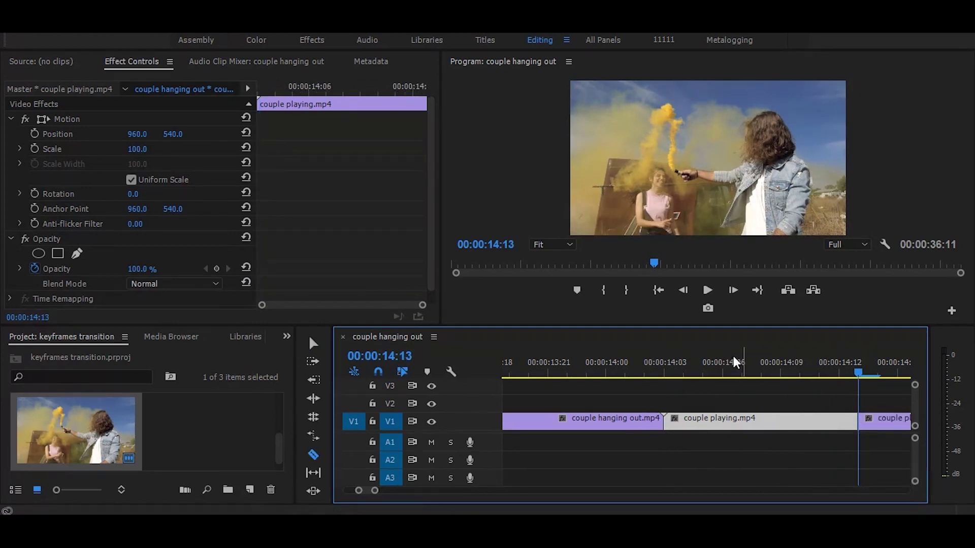
left_click(663, 366)
key("Left")
key("Left")
key("Left")
key("Left")
key("Left")
key("Left")
key("Left")
key("Left")
key("Left")
key("Left")
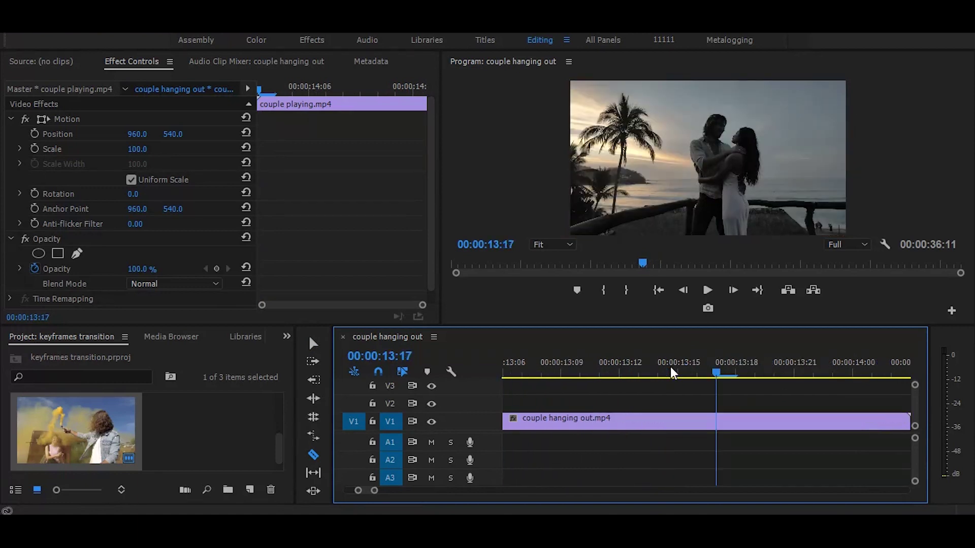
left_click(716, 422)
key("v")
left_click_drag(381, 490, 420, 491)
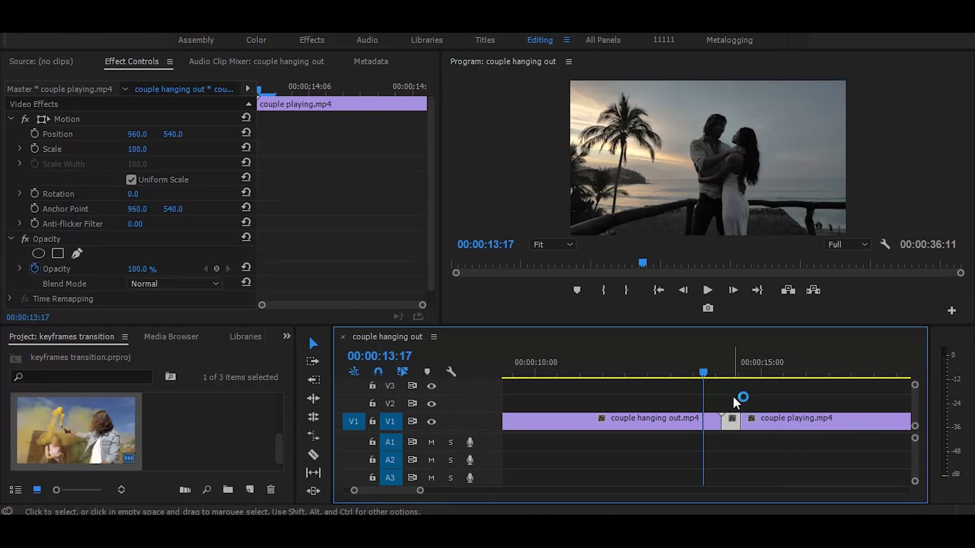
Step: Nest the two short pieces around the join as Nested Sequence 01 and select it
left_click_drag(722, 418, 713, 421)
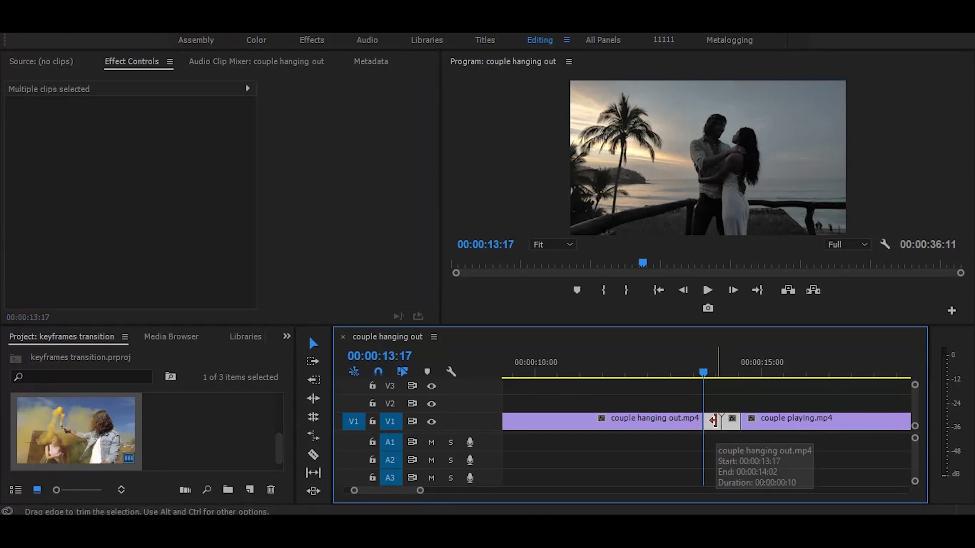
right_click(713, 422)
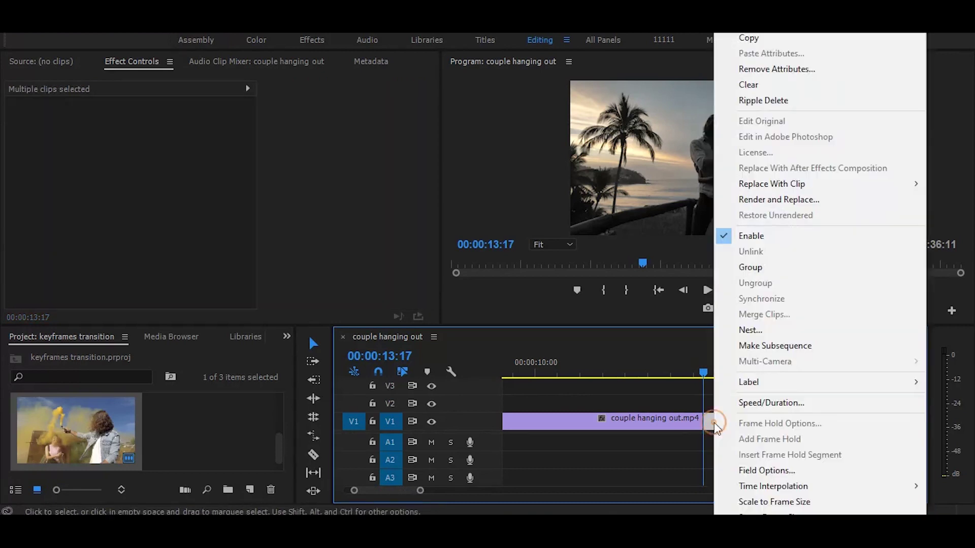
left_click(755, 329)
left_click(468, 279)
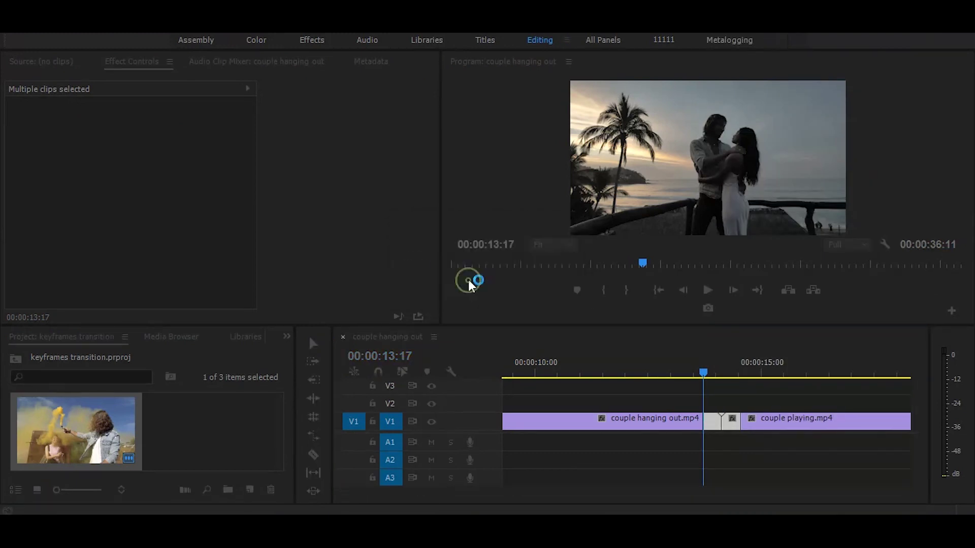
left_click_drag(719, 373, 724, 373)
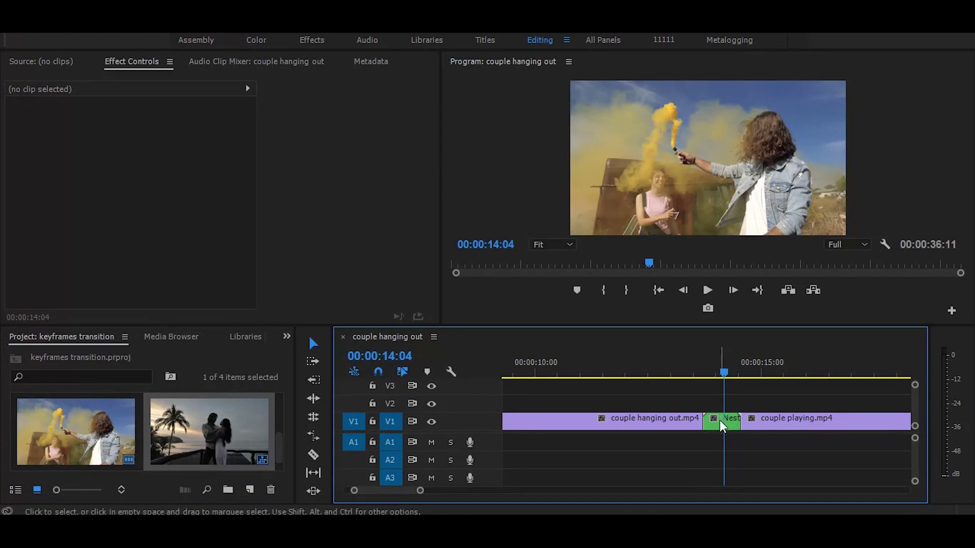
left_click(720, 420)
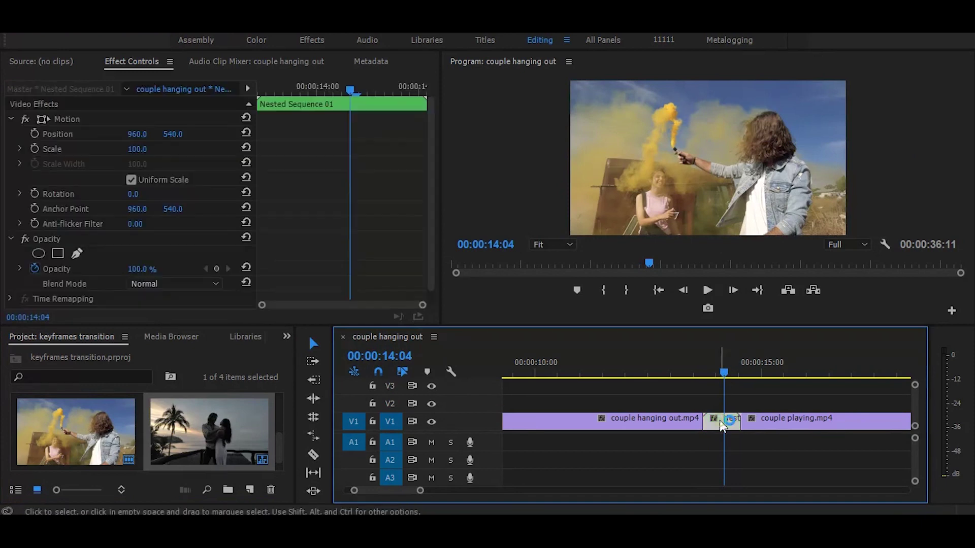
Step: Drag Gaussian Blur from Video Effects > Blur & Sharpen onto the nested clip
left_click(287, 336)
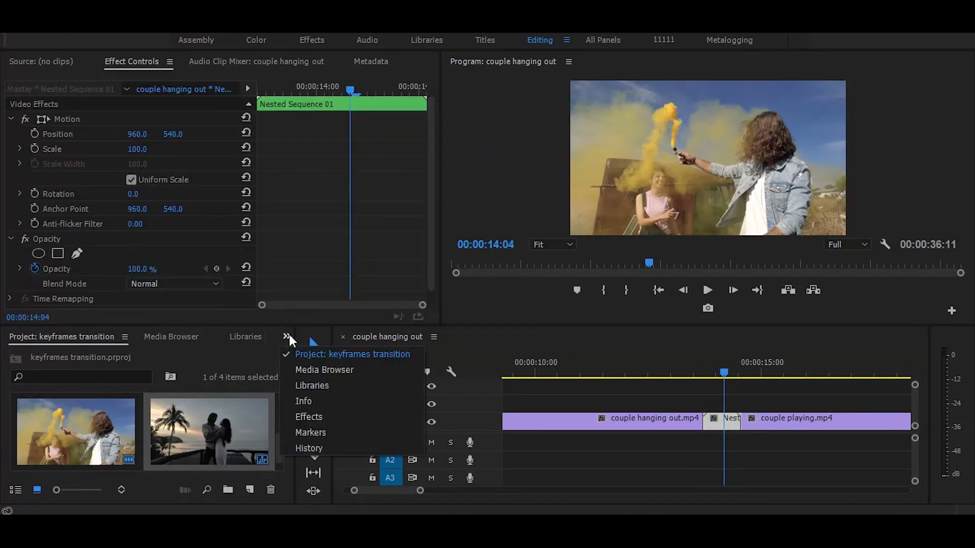
left_click(324, 416)
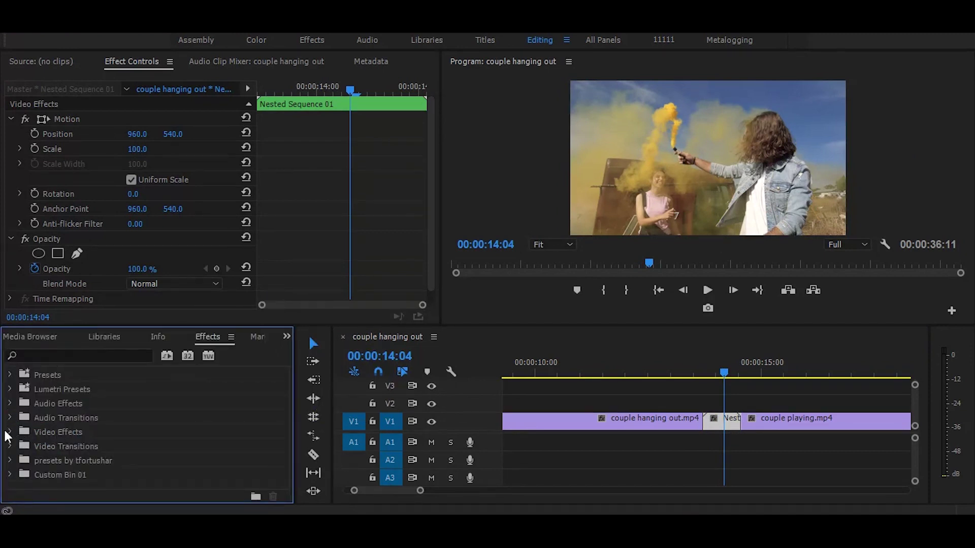
left_click(8, 434)
scroll(88, 437, "down", 2)
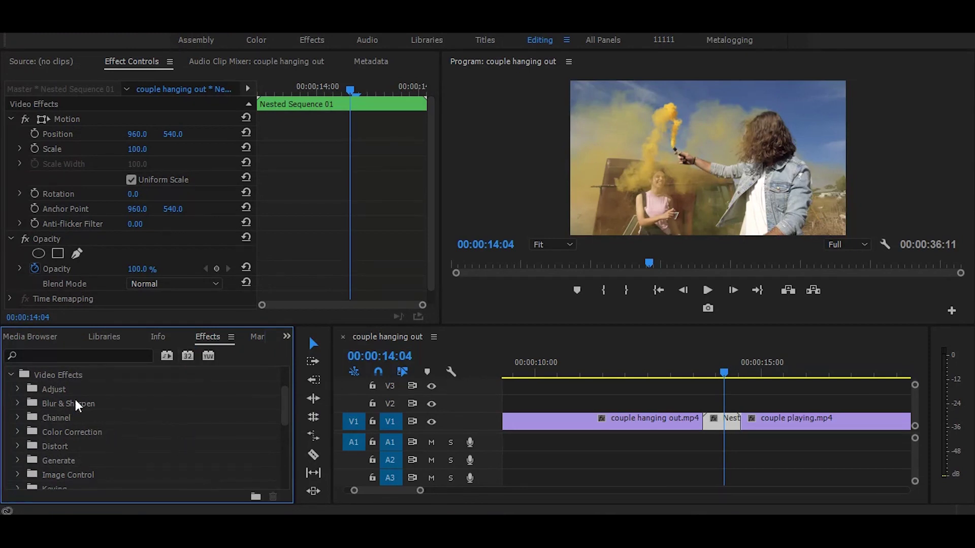
left_click(19, 404)
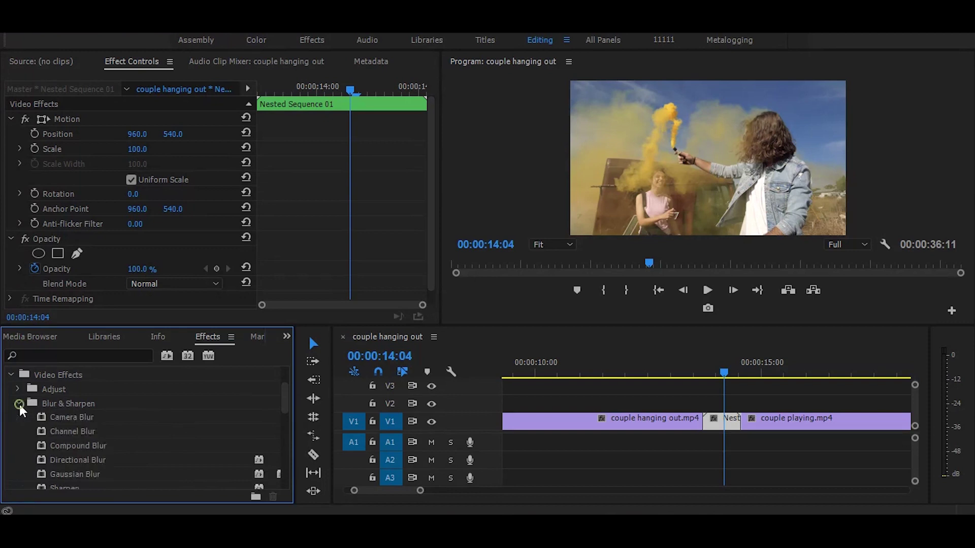
scroll(84, 437, "down", 1)
scroll(76, 437, "down", 1)
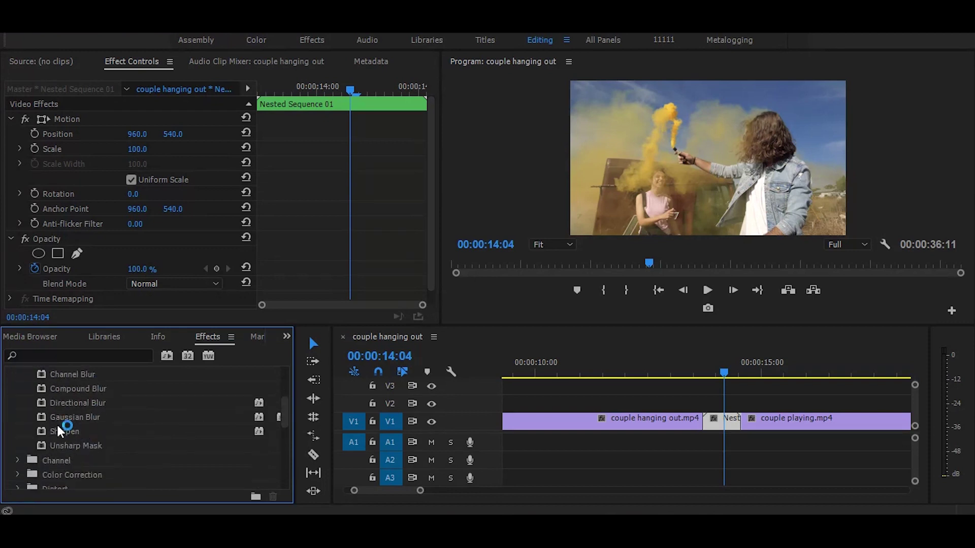
left_click_drag(59, 415, 716, 417)
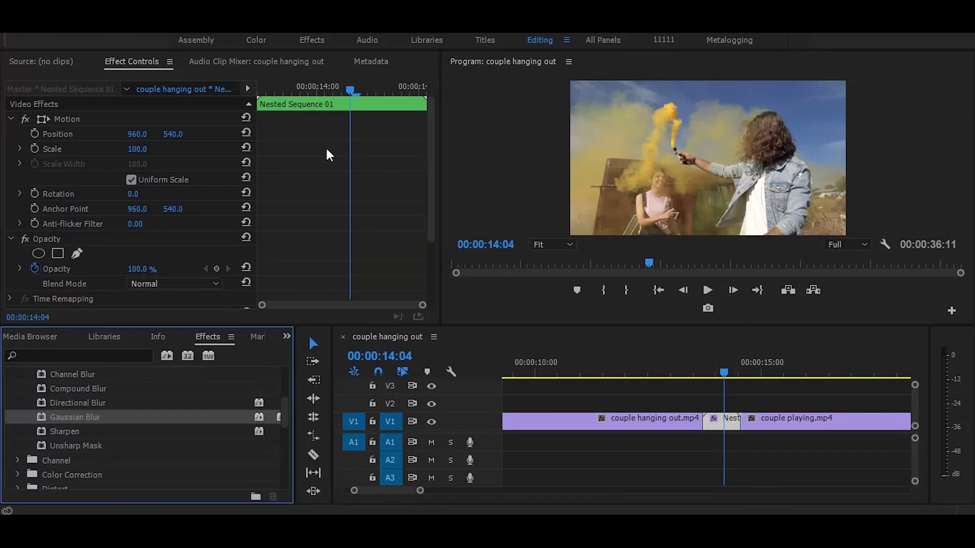
left_click_drag(350, 90, 248, 91)
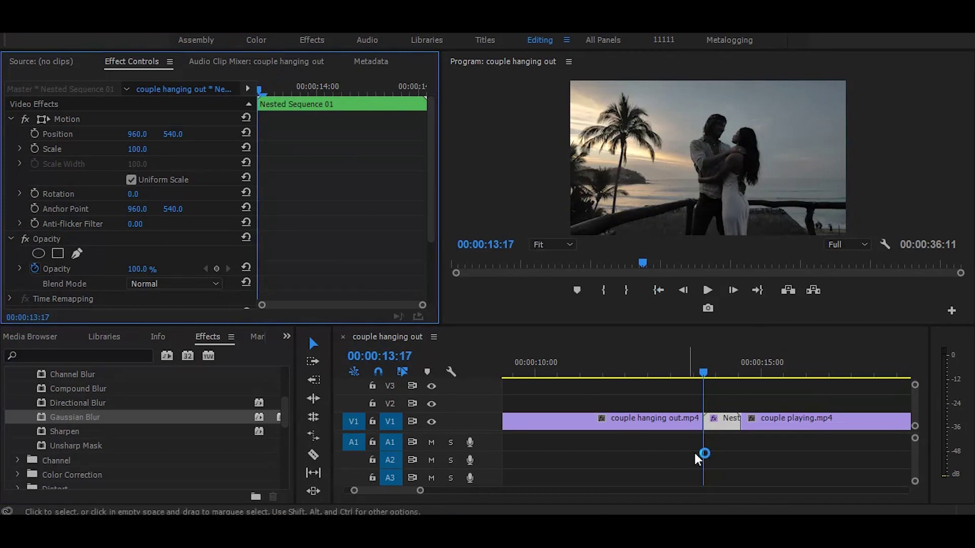
Step: Keyframe Gaussian Blurriness at the clip start, then set it to 100 mid-clip
left_click_drag(432, 168, 431, 266)
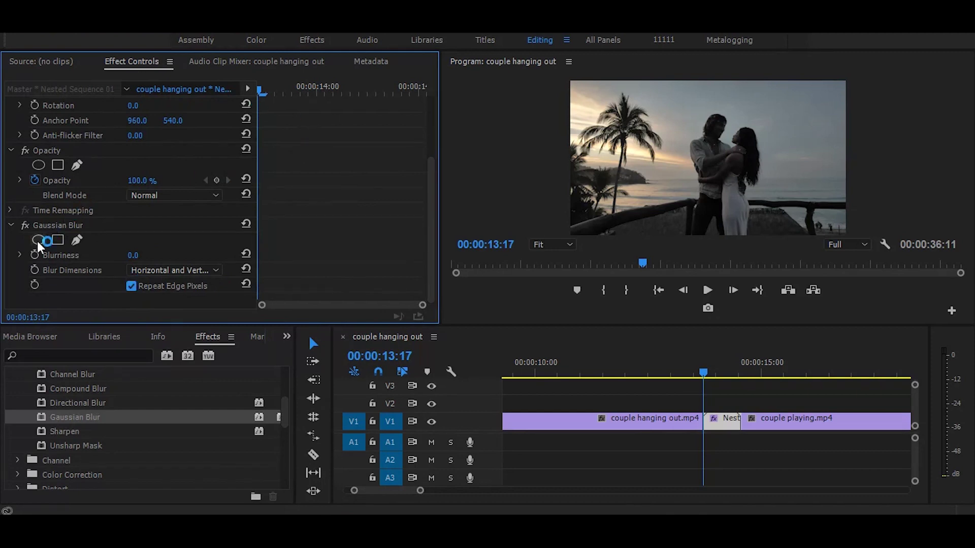
left_click(35, 255)
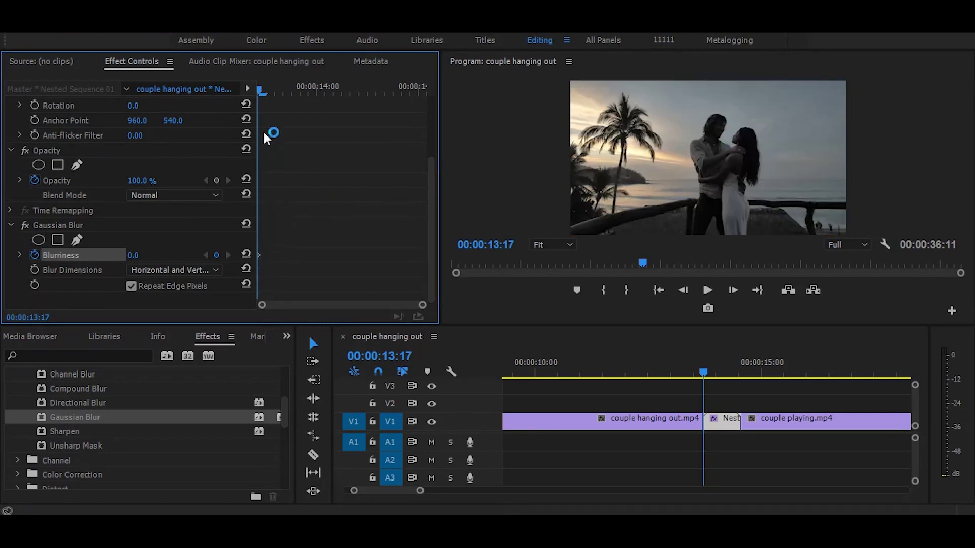
left_click_drag(262, 90, 342, 94)
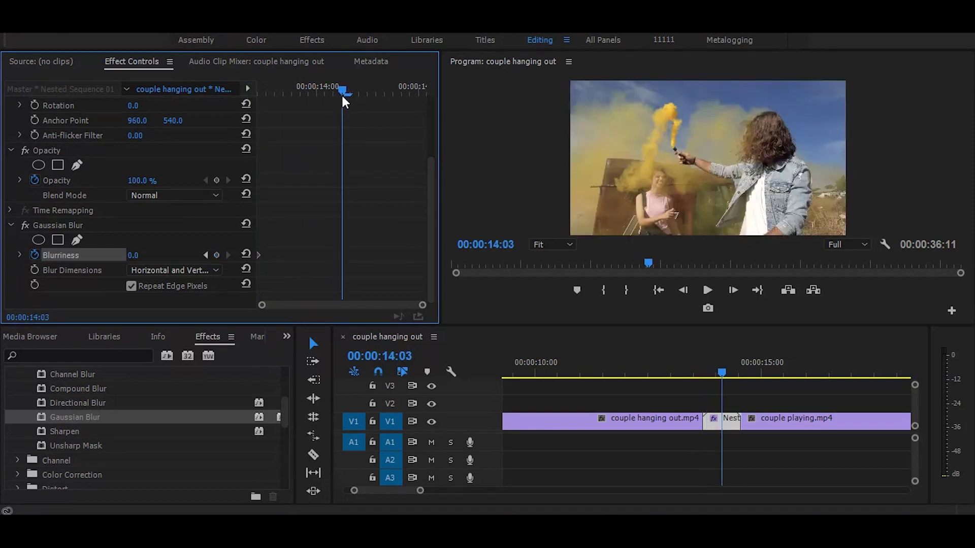
left_click(142, 254)
type("100")
key("Return")
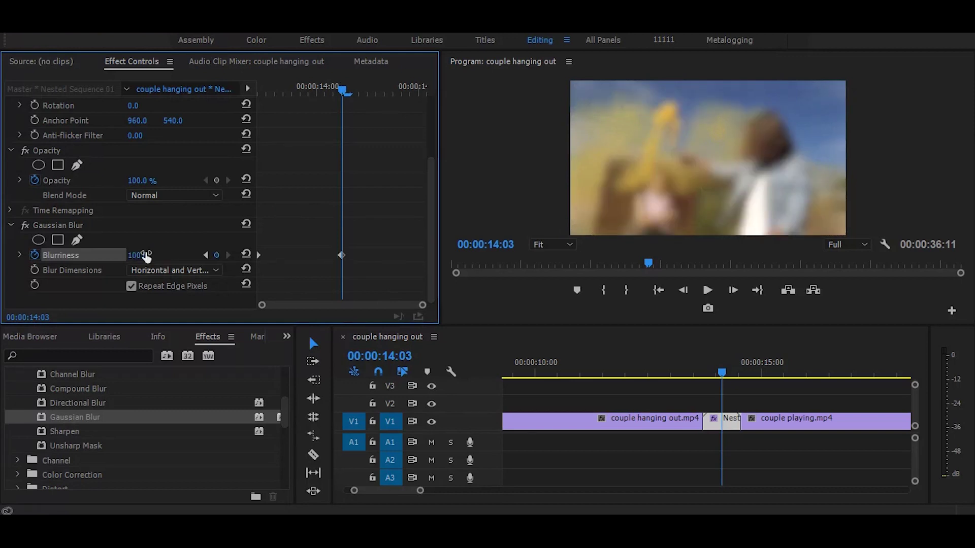
Step: Add a Blurriness 0 keyframe later and drag it to the nested clip's end
left_click_drag(349, 96, 412, 101)
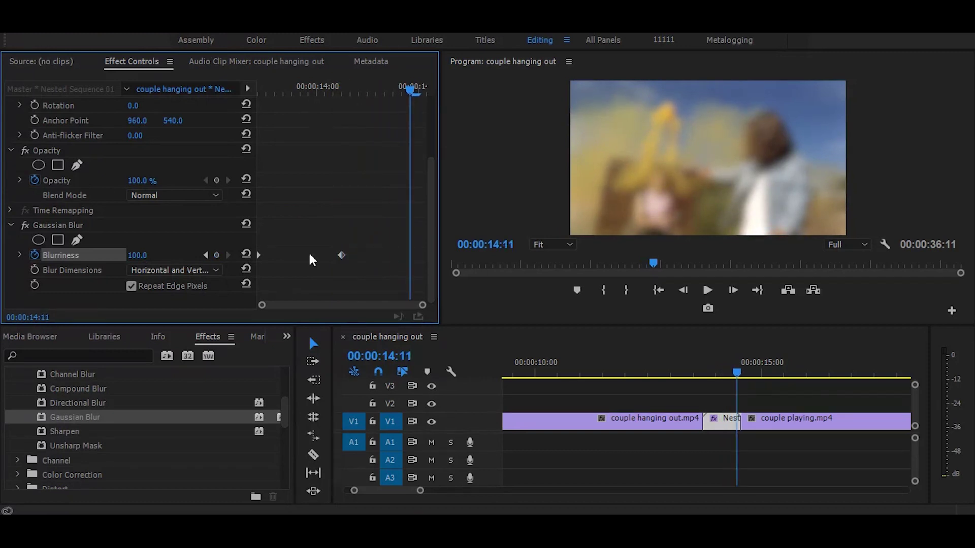
left_click(145, 254)
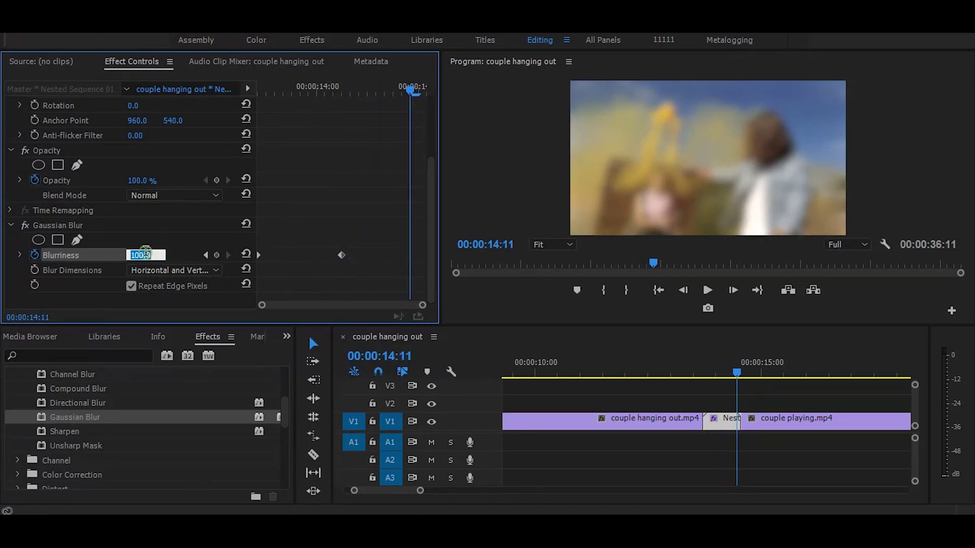
type("0")
key("Return")
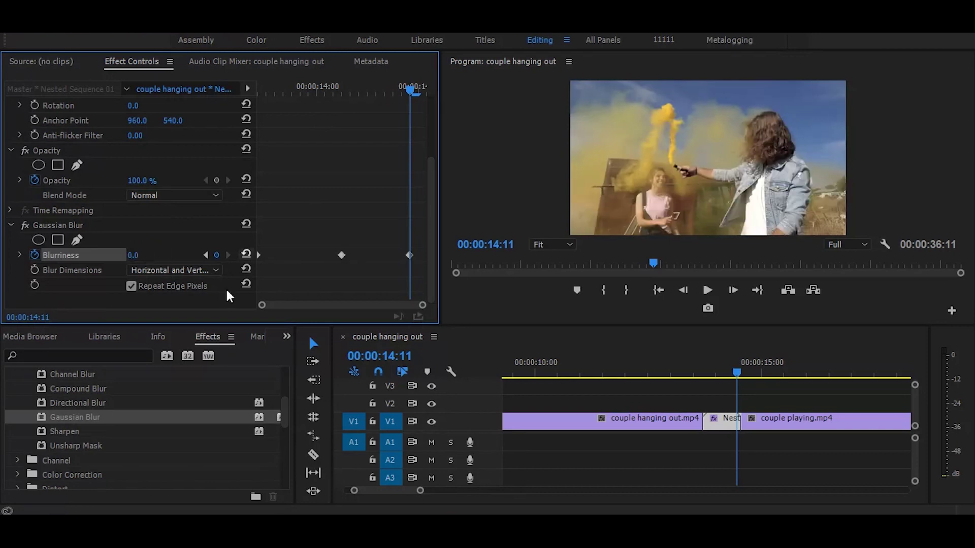
left_click_drag(409, 255, 435, 273)
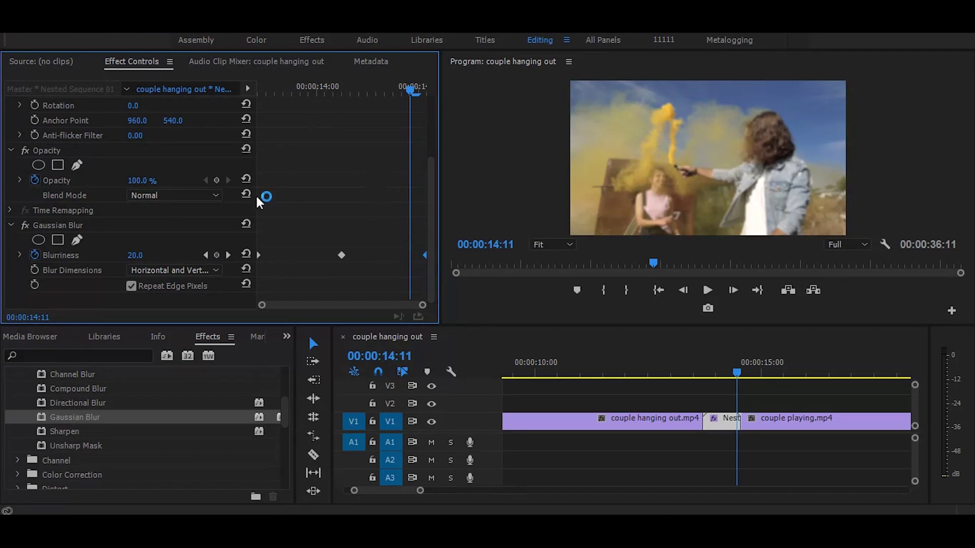
Step: Give the first Blurriness keyframe Ease Out and the last one Ease In
right_click(259, 255)
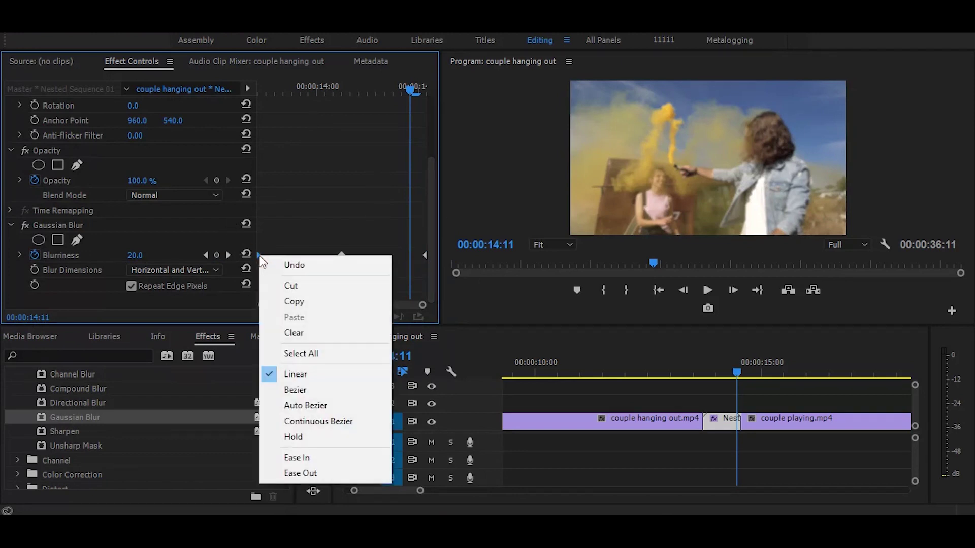
left_click(300, 473)
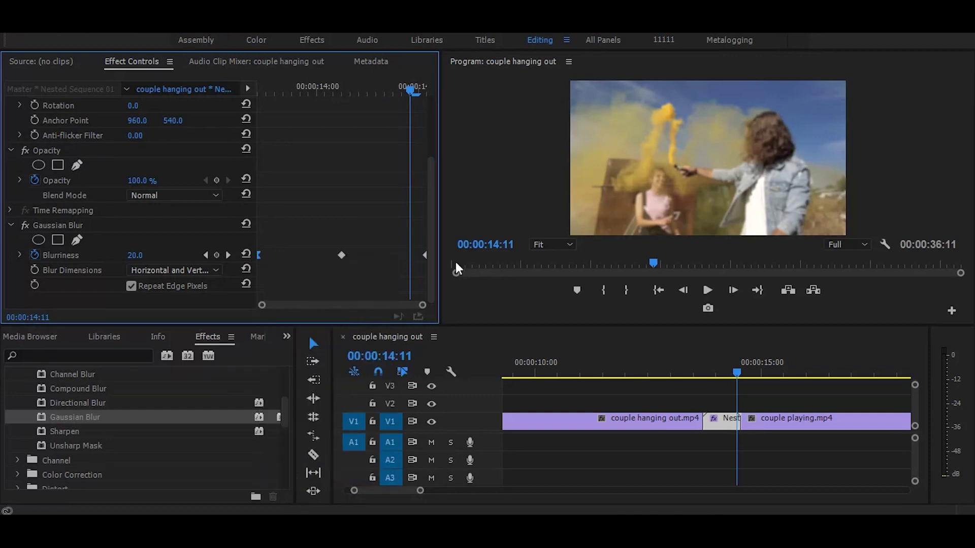
right_click(424, 253)
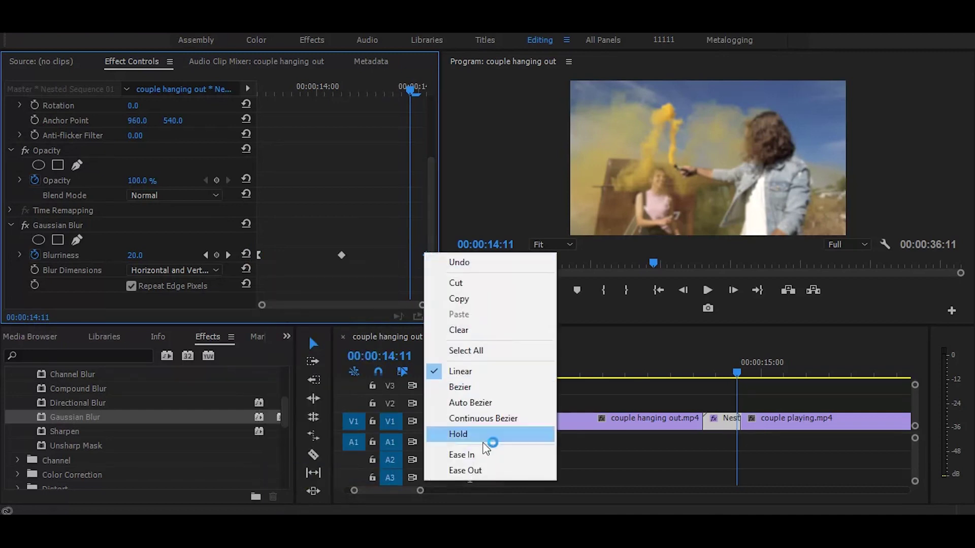
left_click(462, 455)
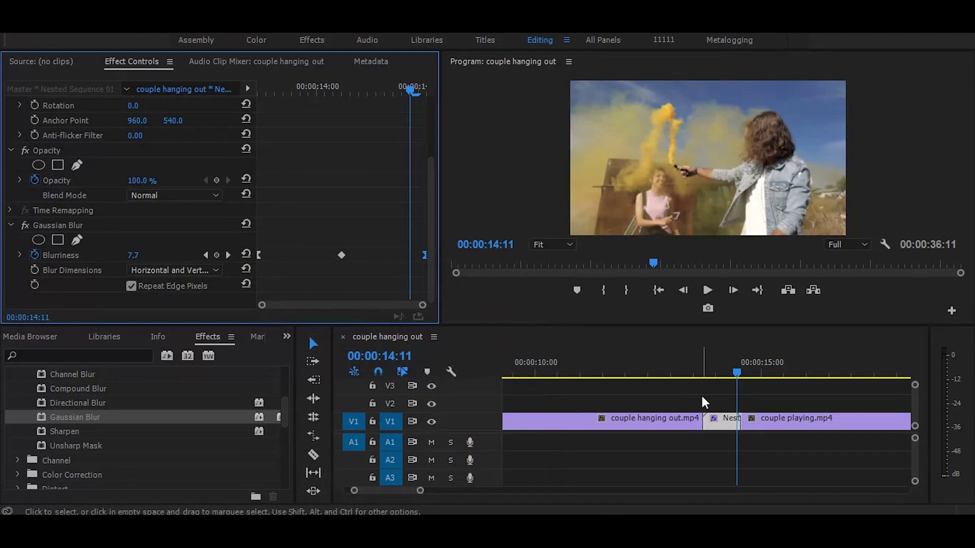
Step: Play back and scrub through the blurred transition to review it
left_click_drag(701, 369, 641, 371)
key("space")
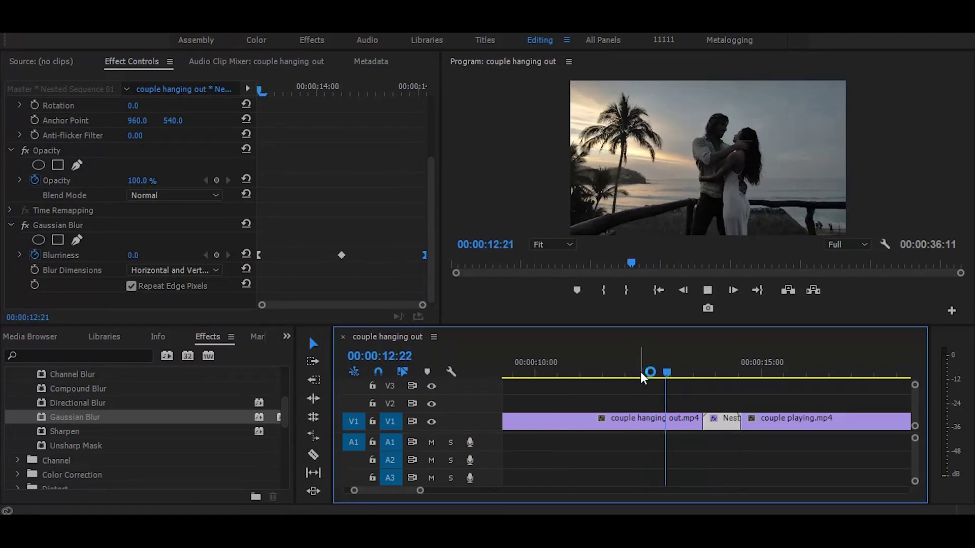
key("space")
left_click_drag(690, 368, 746, 369)
Step: Delete the Gaussian Blur effect from the nested clip
left_click(752, 153)
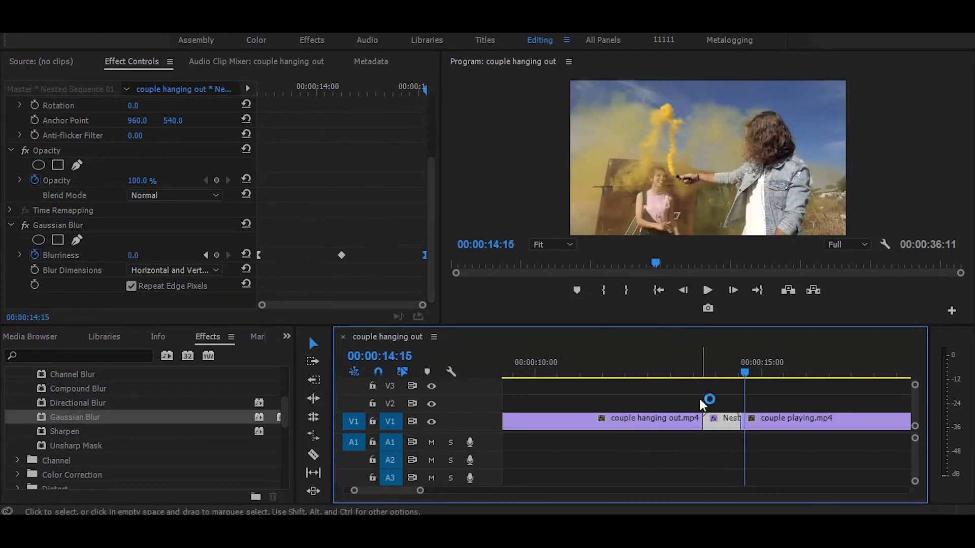
left_click(717, 428)
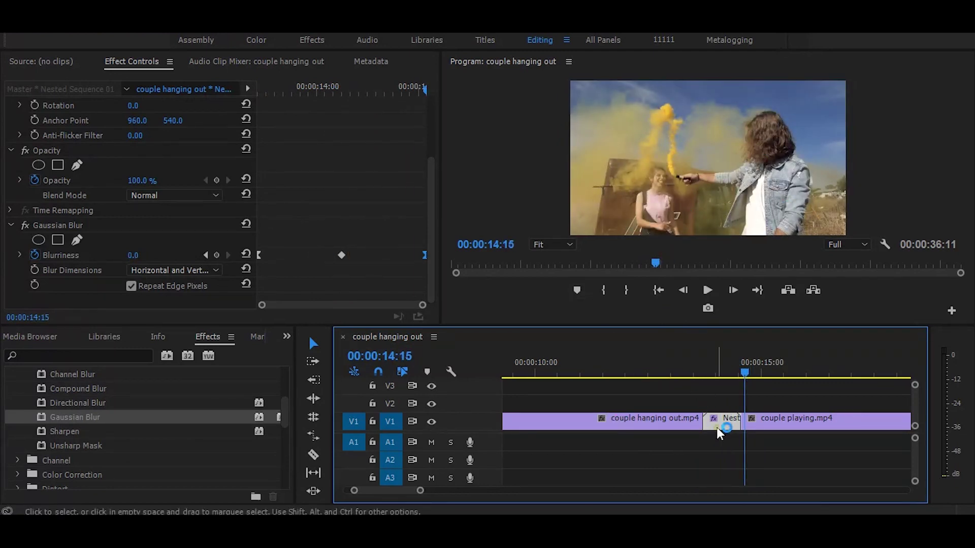
left_click(47, 223)
key("Delete")
Step: Apply Channel Blur to the nested clip and keyframe Red Blurriness at its start
left_click(401, 112)
left_click(142, 296)
scroll(113, 421, "up", 1)
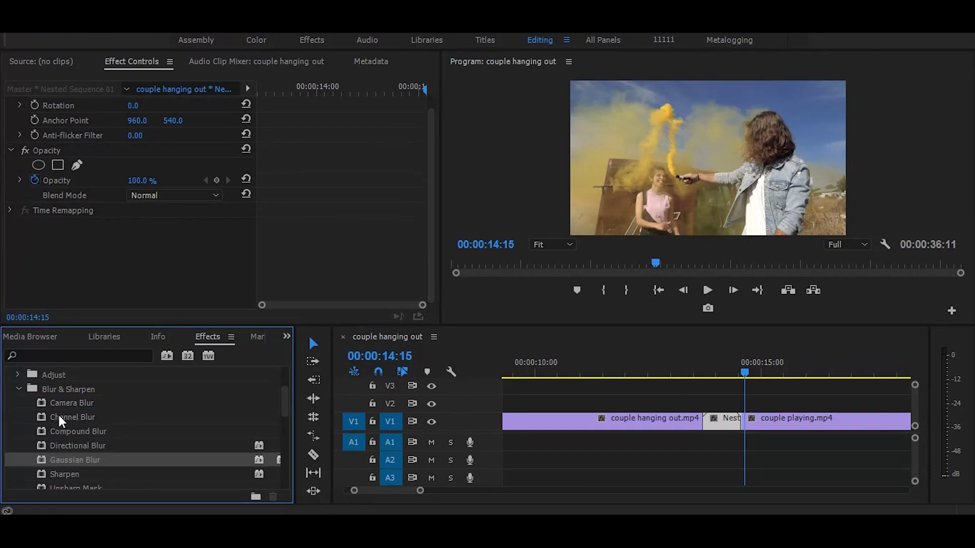
left_click_drag(58, 415, 732, 424)
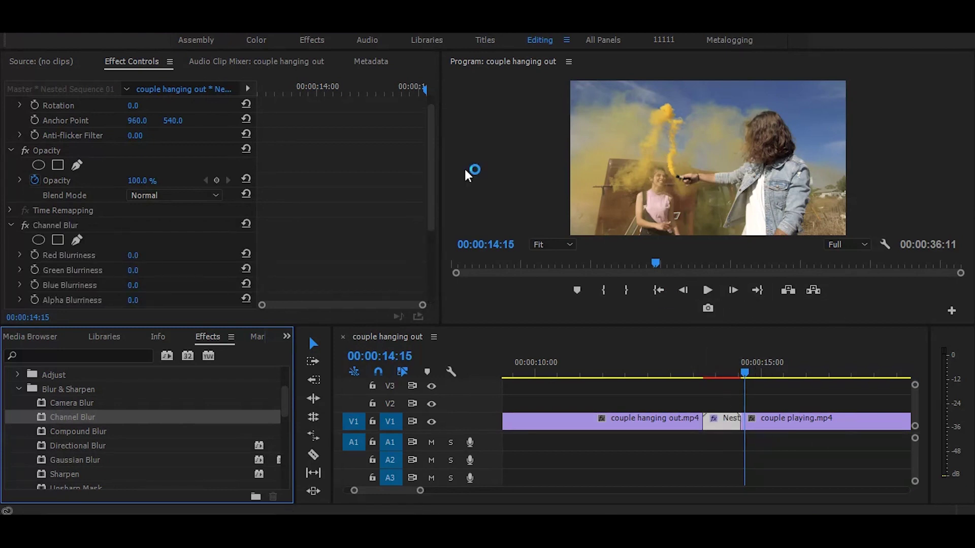
left_click_drag(385, 93, 224, 90)
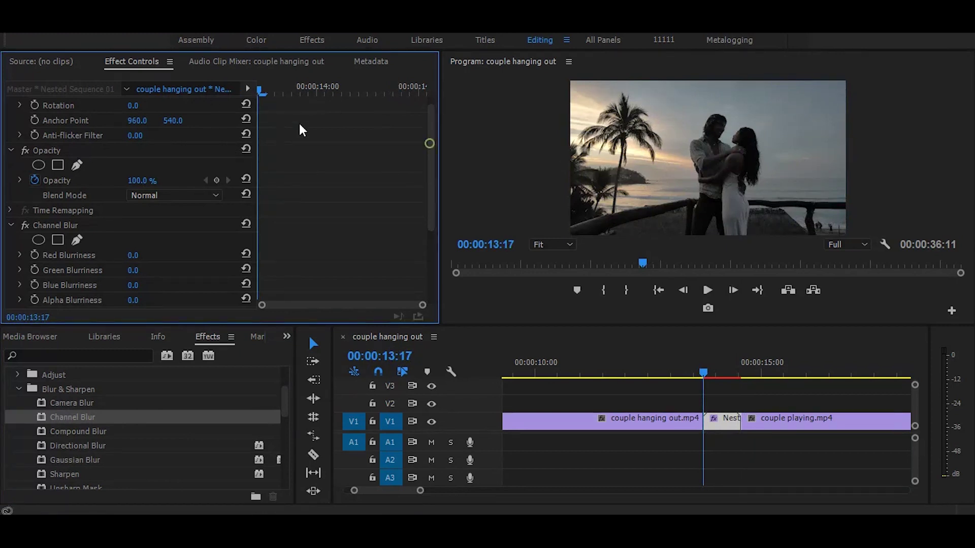
left_click_drag(431, 181, 434, 216)
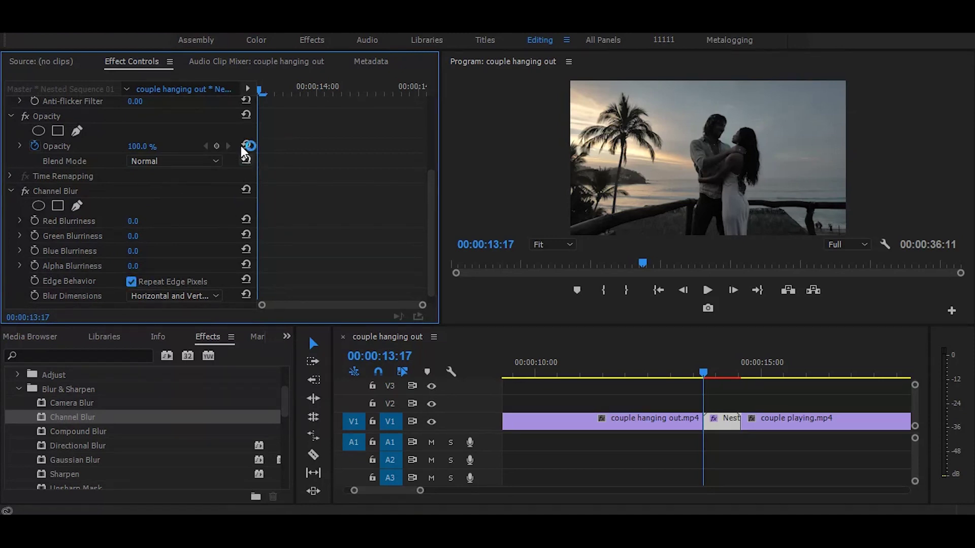
left_click(34, 221)
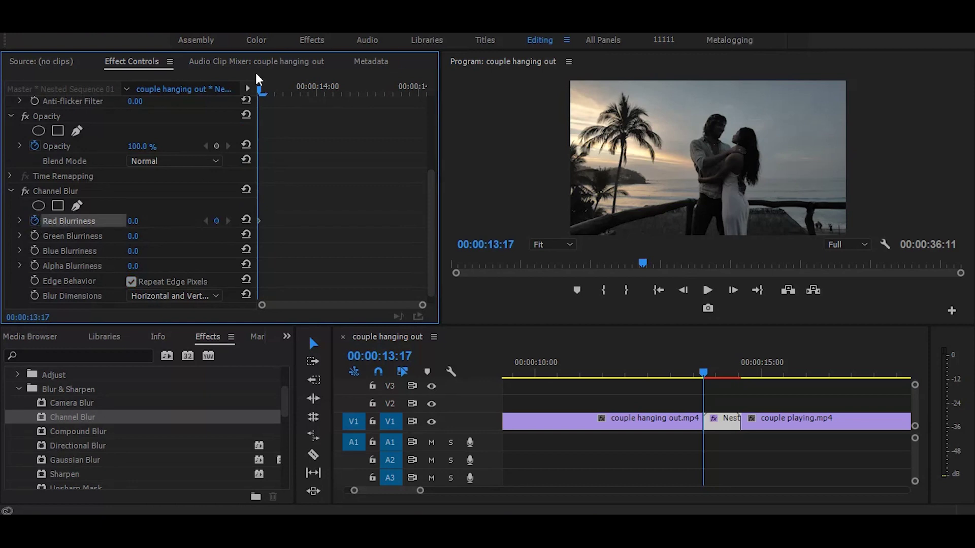
Step: Set Red Blurriness to 300 at 00:00:14:03
left_click_drag(261, 84, 339, 86)
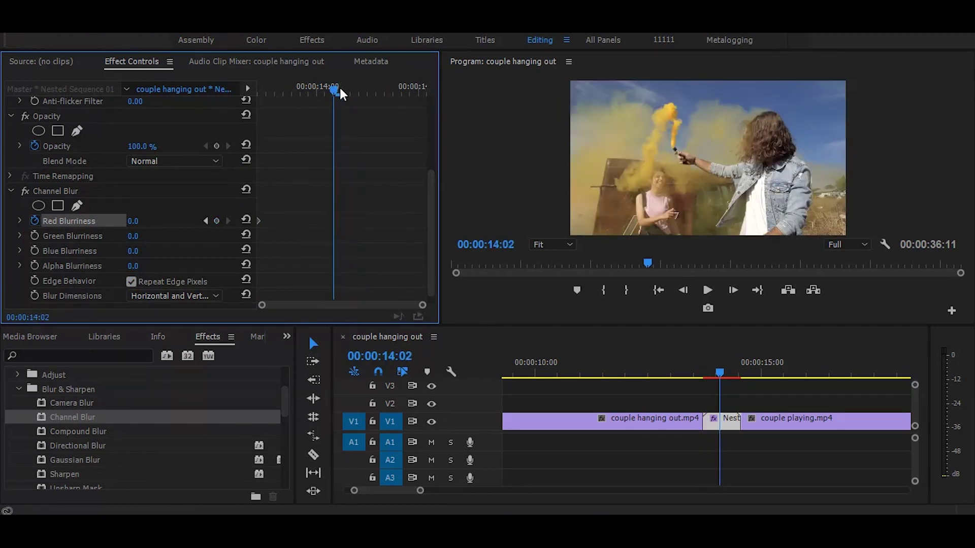
left_click_drag(337, 94, 341, 93)
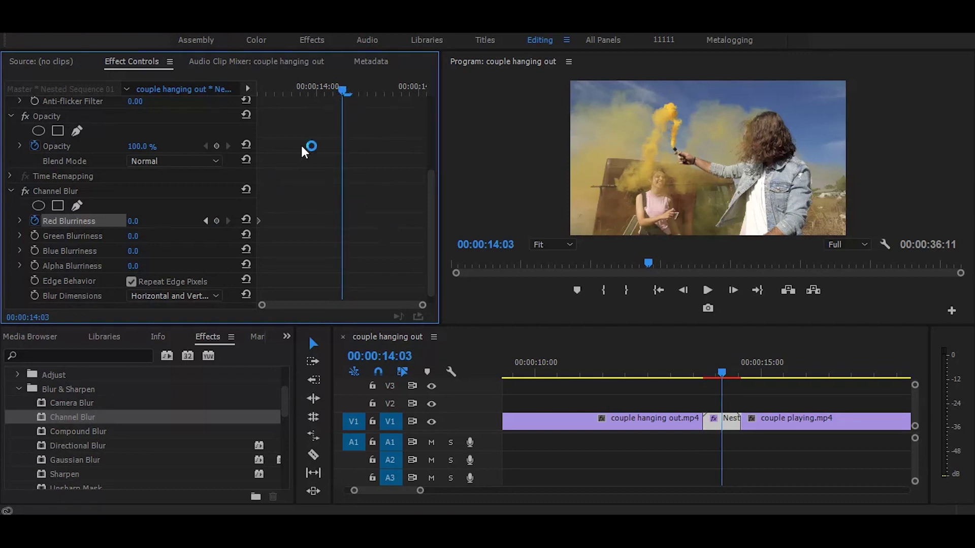
left_click(136, 223)
type("300")
key("Return")
Step: Bring Red Blurriness back to 0 at 00:00:14:12
left_click_drag(344, 98, 416, 105)
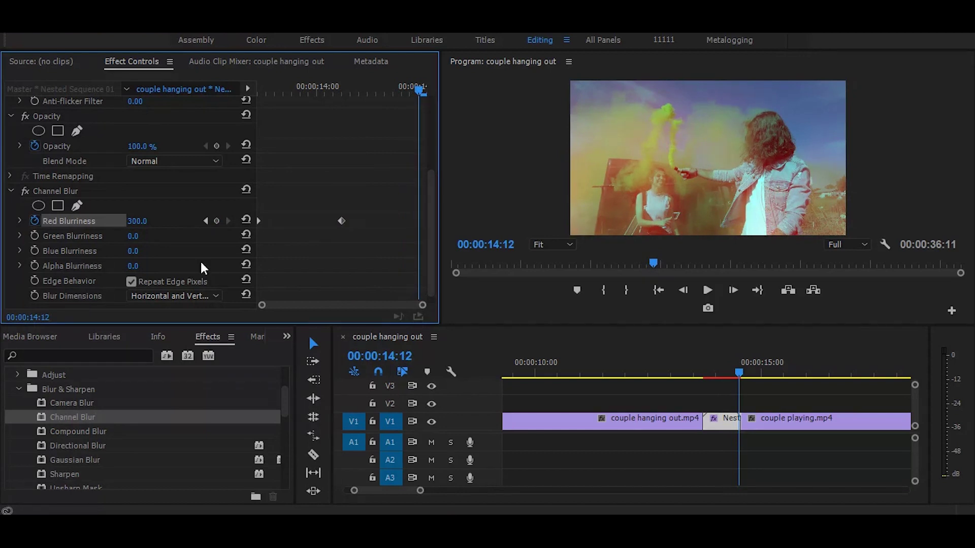
left_click(145, 218)
type("0")
key("Return")
left_click_drag(398, 207, 435, 225)
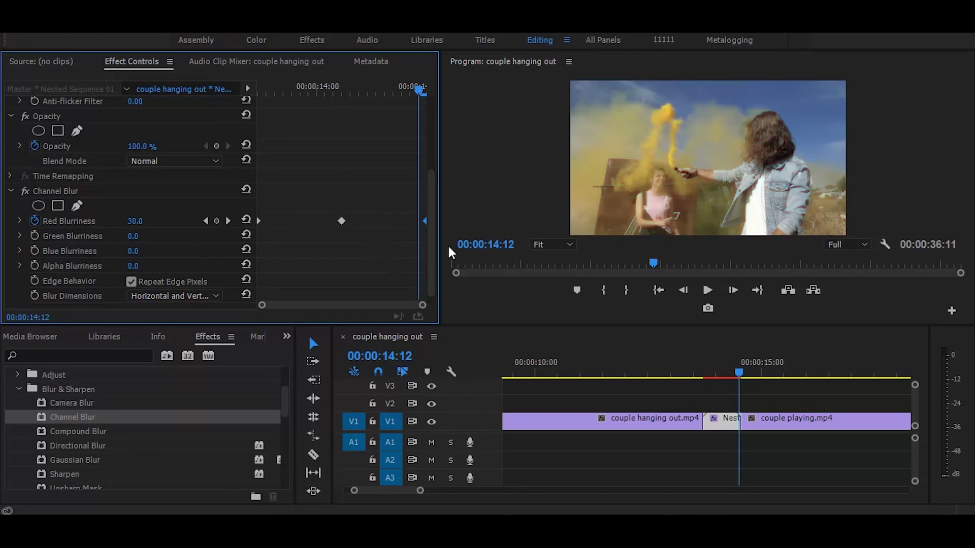
Step: Give the first Red Blurriness keyframe Ease Out and the last one Ease In
right_click(262, 220)
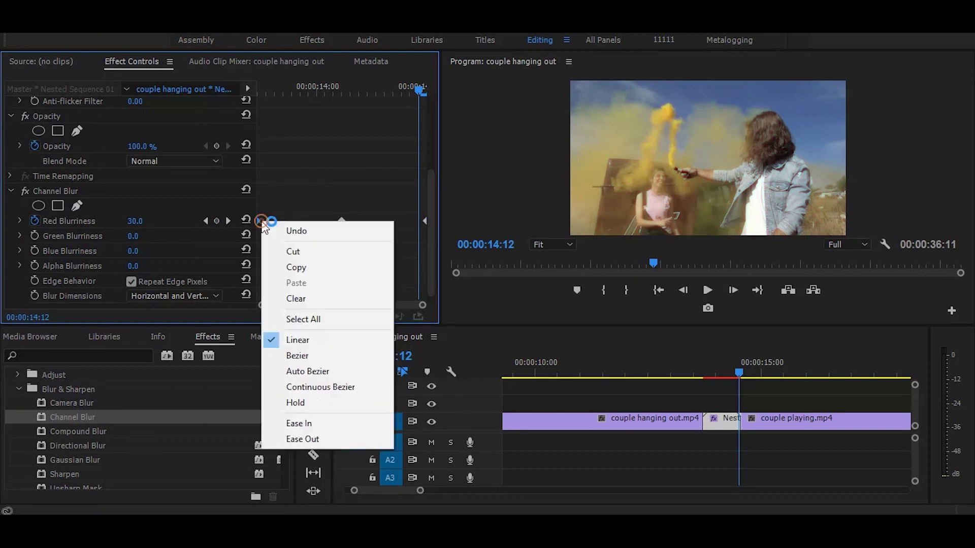
left_click(308, 438)
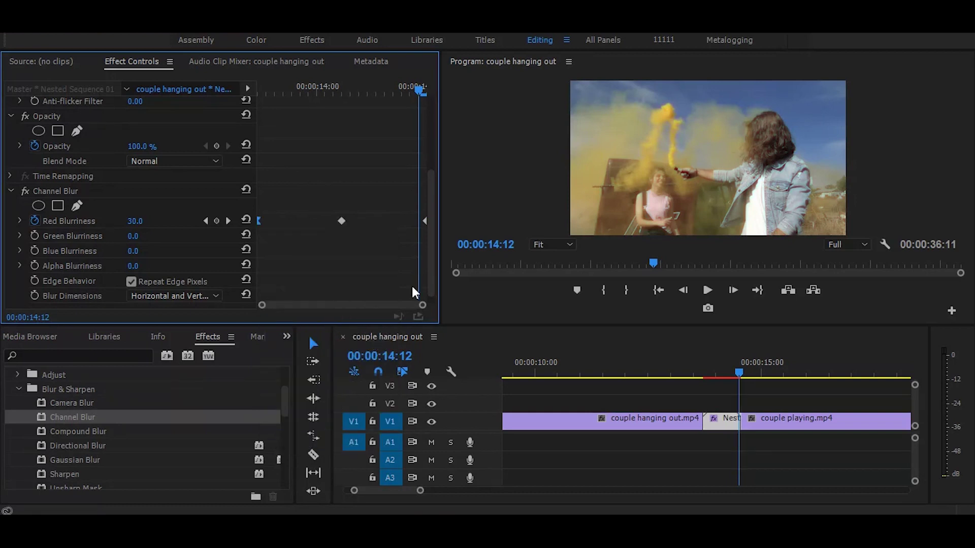
right_click(425, 224)
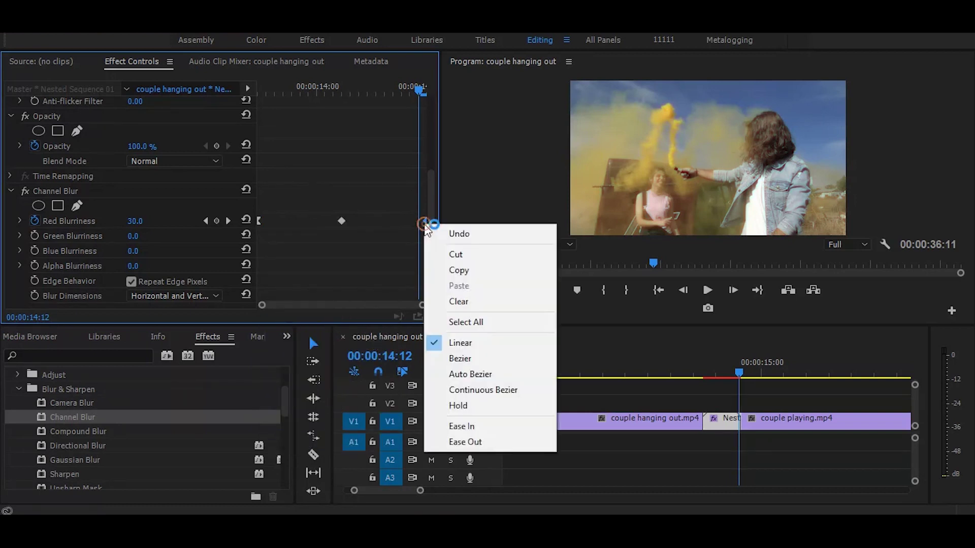
left_click(468, 424)
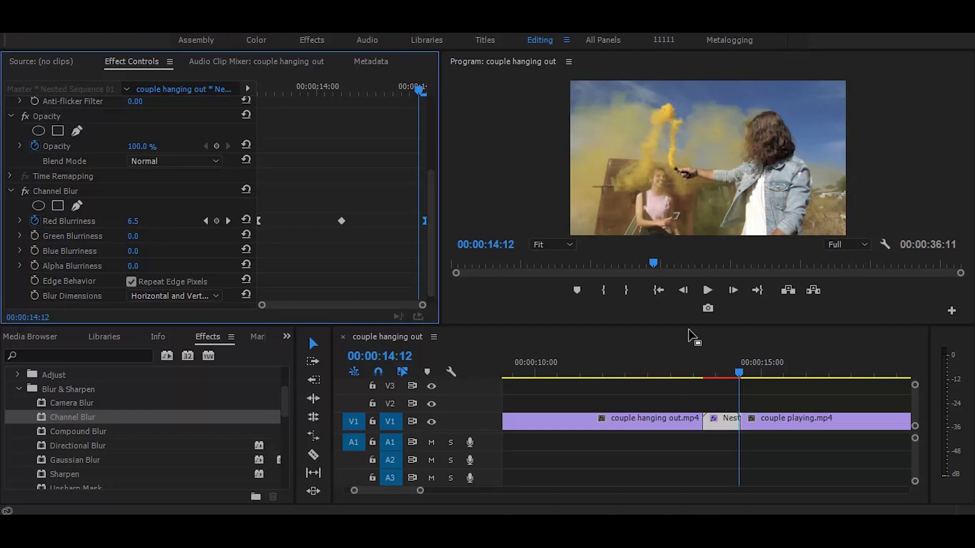
mouse_move(678, 355)
left_mouse_down()
mouse_move(618, 360)
mouse_move(711, 341)
mouse_move(676, 343)
left_mouse_up()
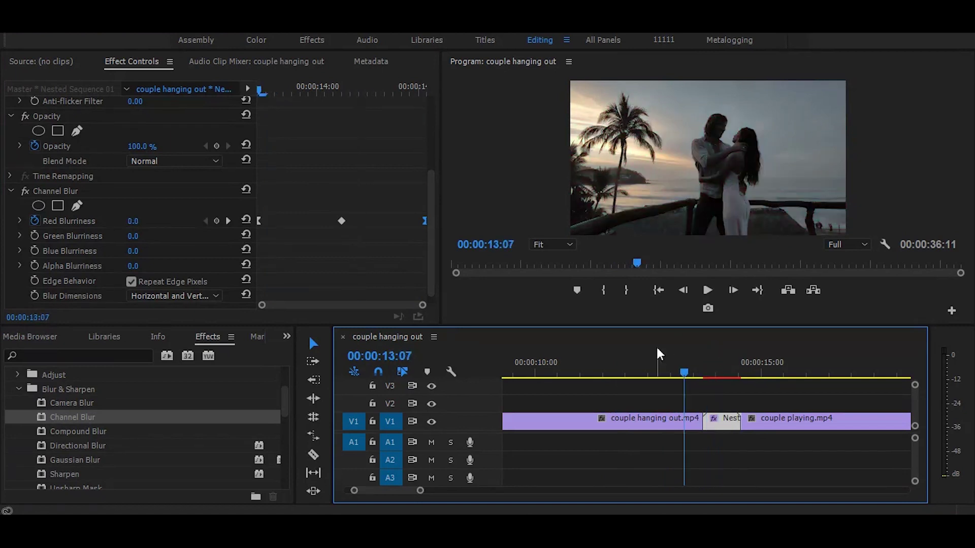
Step: Render the work area and replay the transition from 00:00:12:12 and 00:00:13:06
key("Return")
left_click_drag(404, 139, 424, 138)
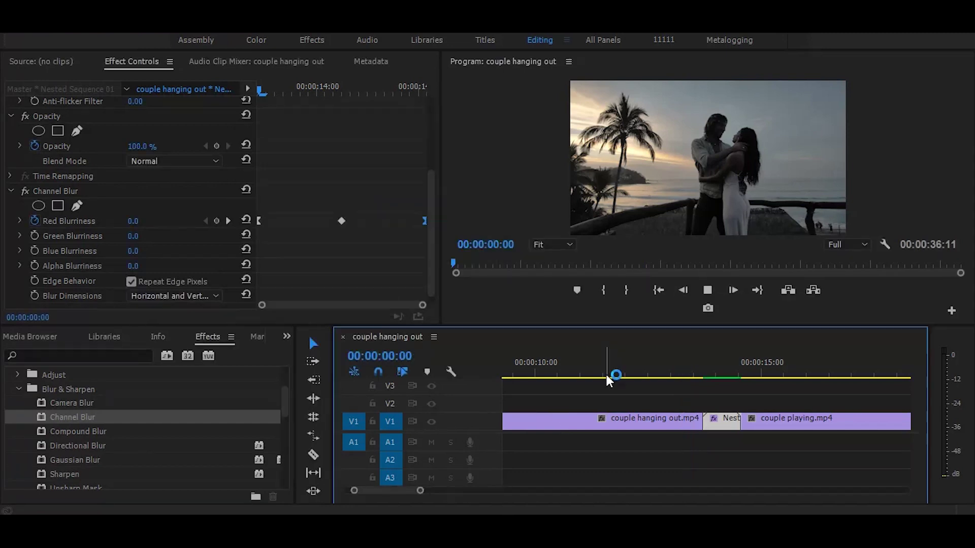
key("space")
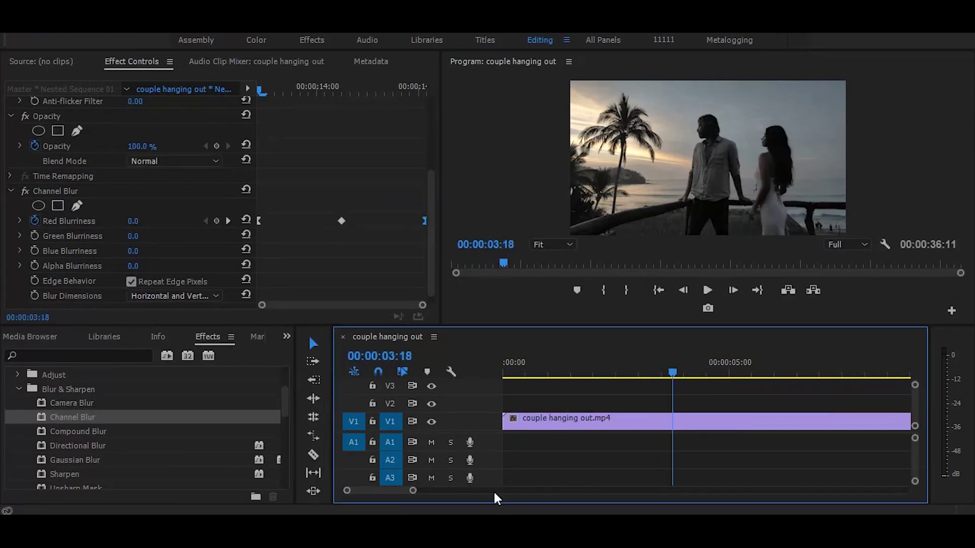
scroll(635, 432, "down", 5)
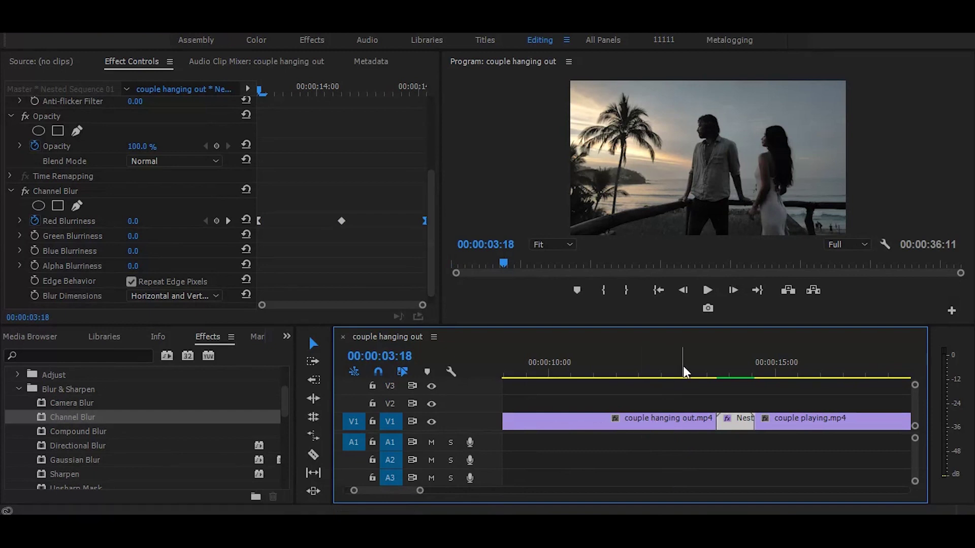
left_click(713, 374)
key("space")
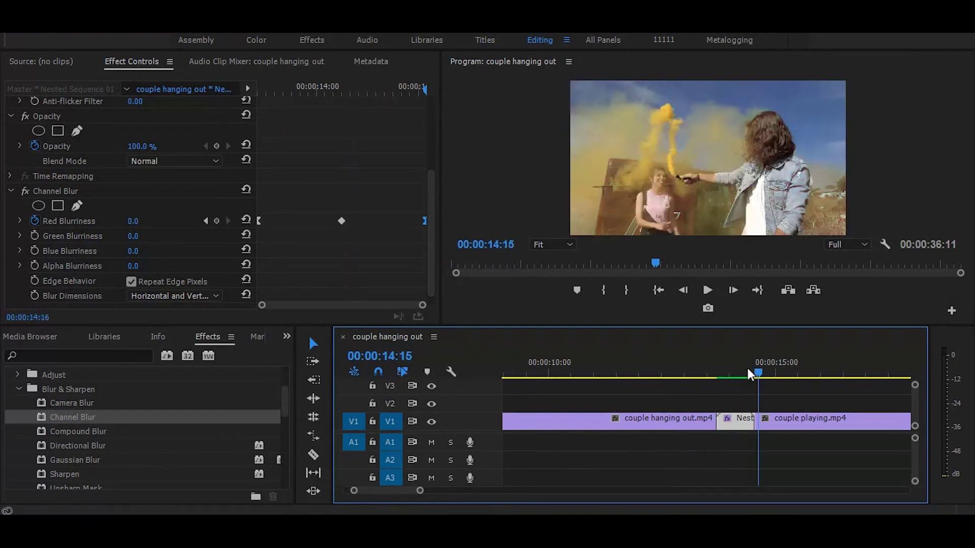
left_click(663, 373)
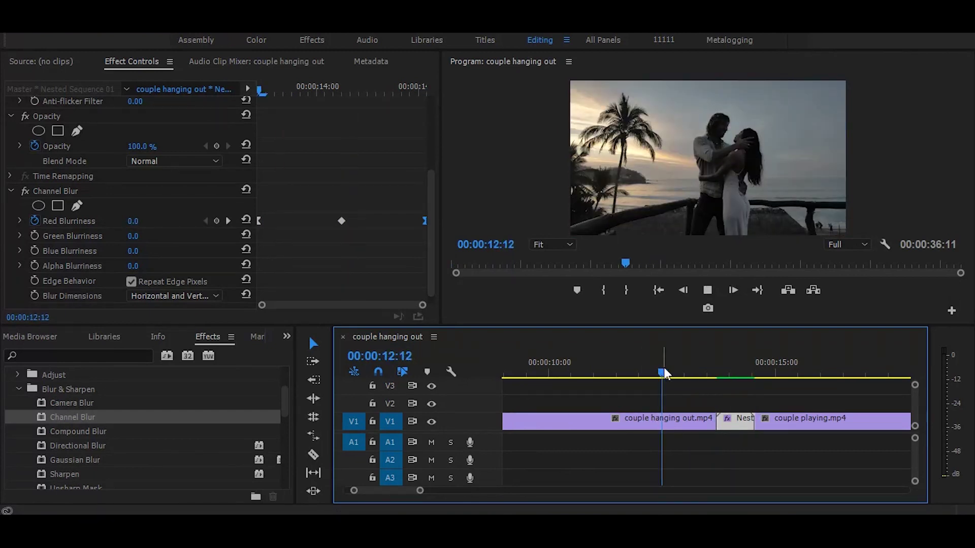
key("space")
left_click(697, 374)
key("space")
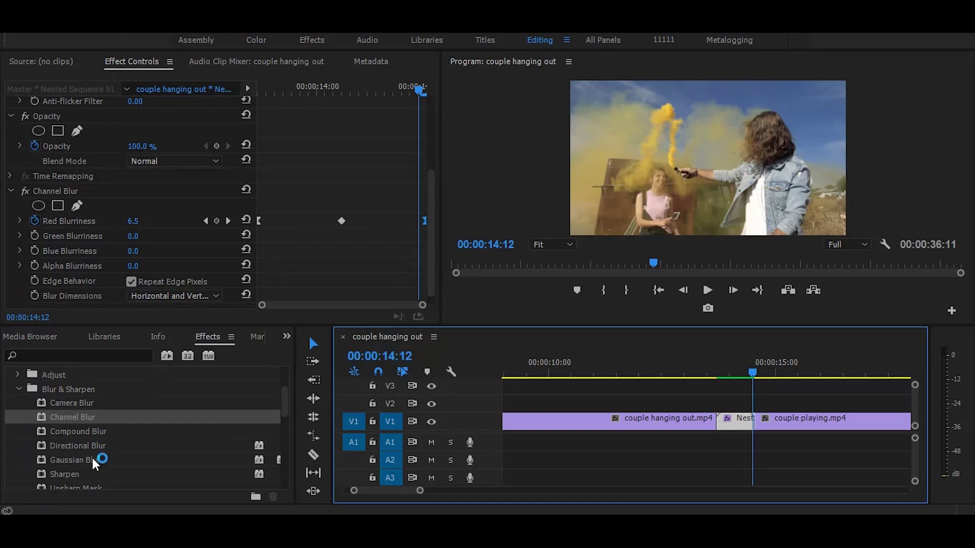
Step: Drag Levels from Video Effects > Adjust onto the nested clip, keeping default values
left_click(20, 389)
scroll(21, 388, "up", 1)
scroll(20, 401, "up", 1)
left_click(16, 404)
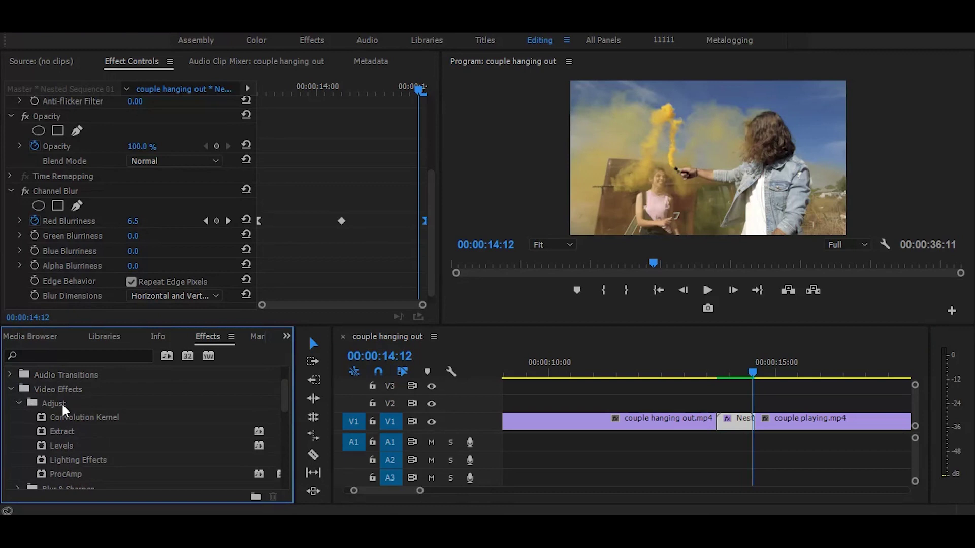
left_click_drag(68, 446, 736, 421)
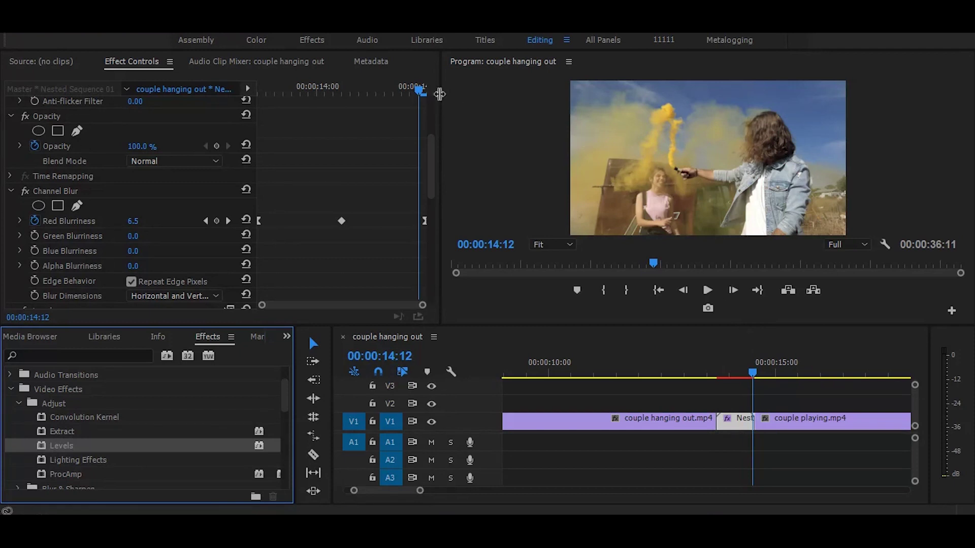
left_click_drag(385, 91, 250, 112)
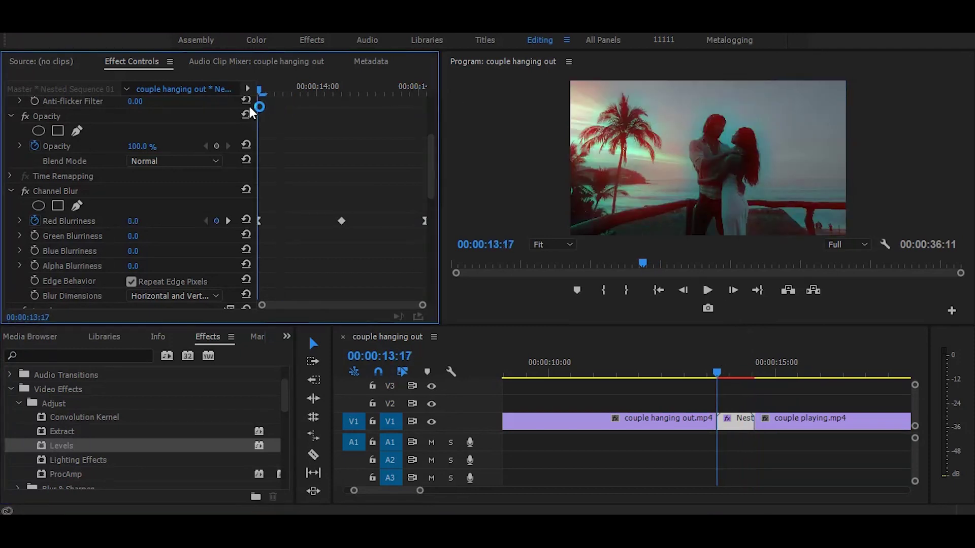
left_click_drag(434, 162, 430, 220)
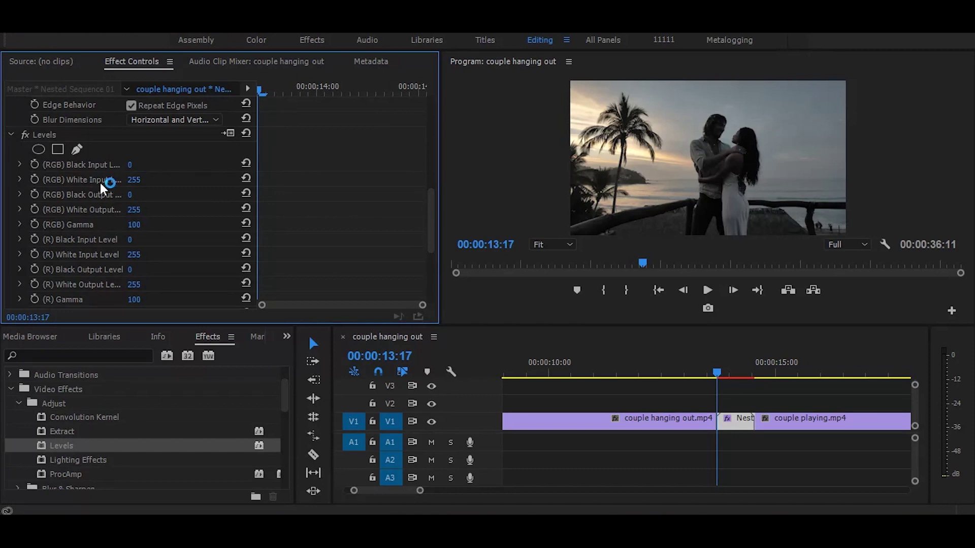
Step: Keyframe Levels RGB White Input at 150 at the Red Blurriness peak
left_click(33, 183)
scroll(342, 133, "up", 5)
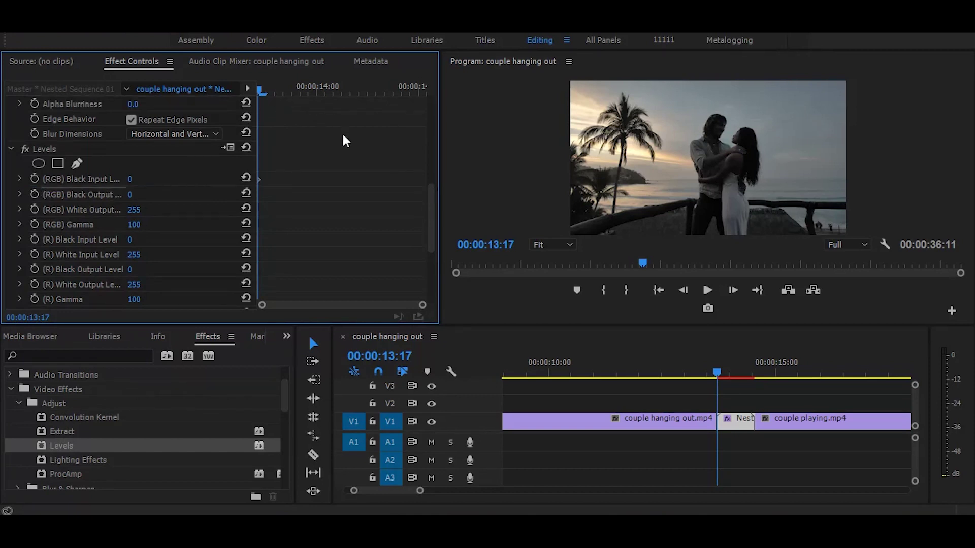
left_click(342, 90)
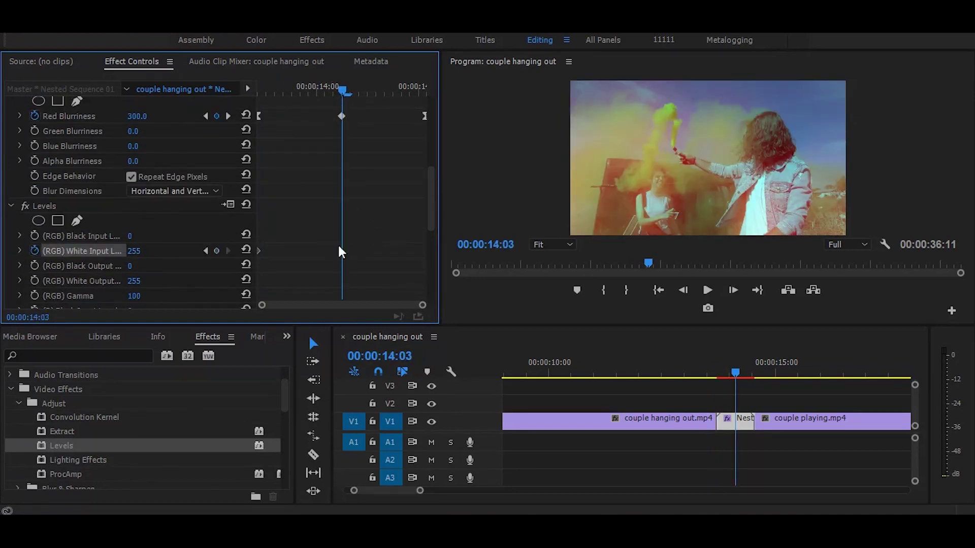
left_click(146, 254)
type("150")
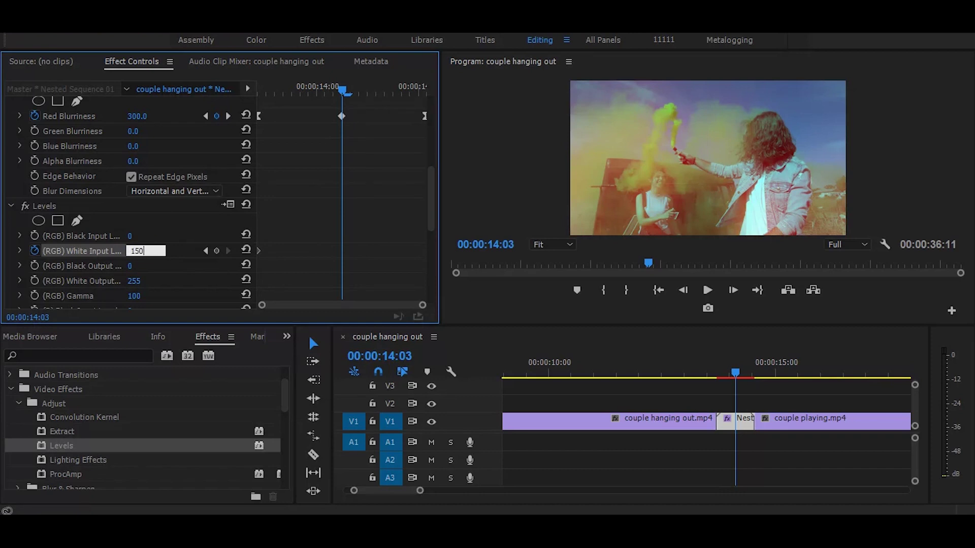
key("Return")
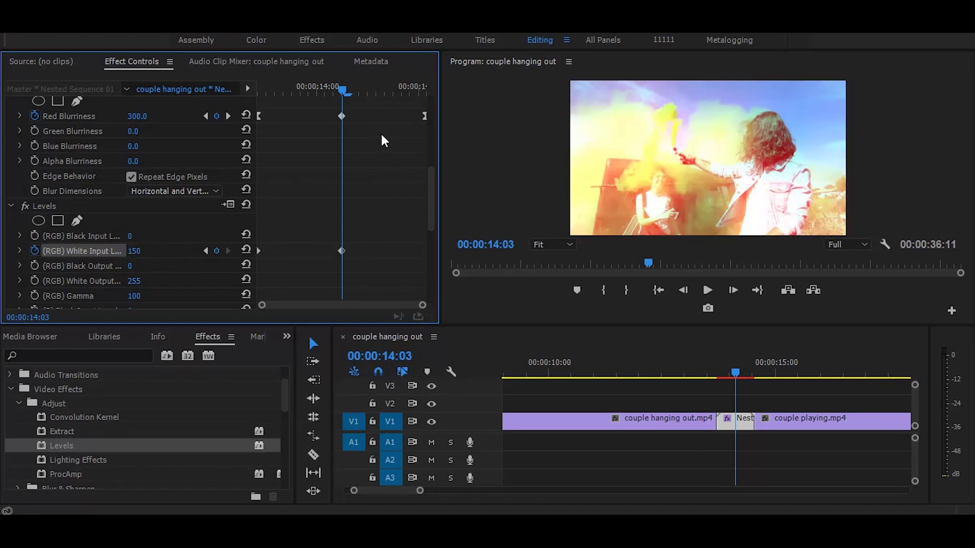
Step: Add a White Input keyframe of 255 at 00:00:14:10, then shift it one frame later
left_click_drag(346, 93, 408, 96)
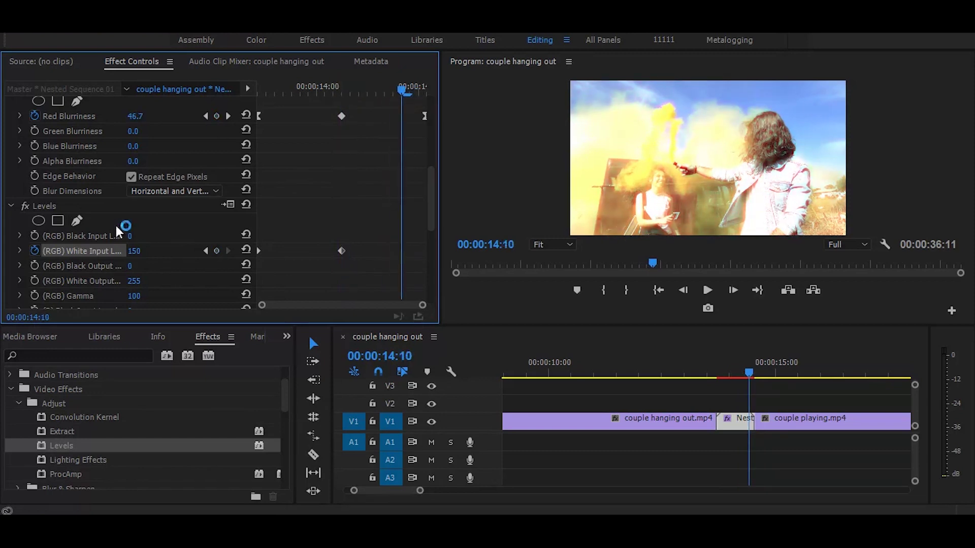
left_click(135, 252)
type("255")
key("Return")
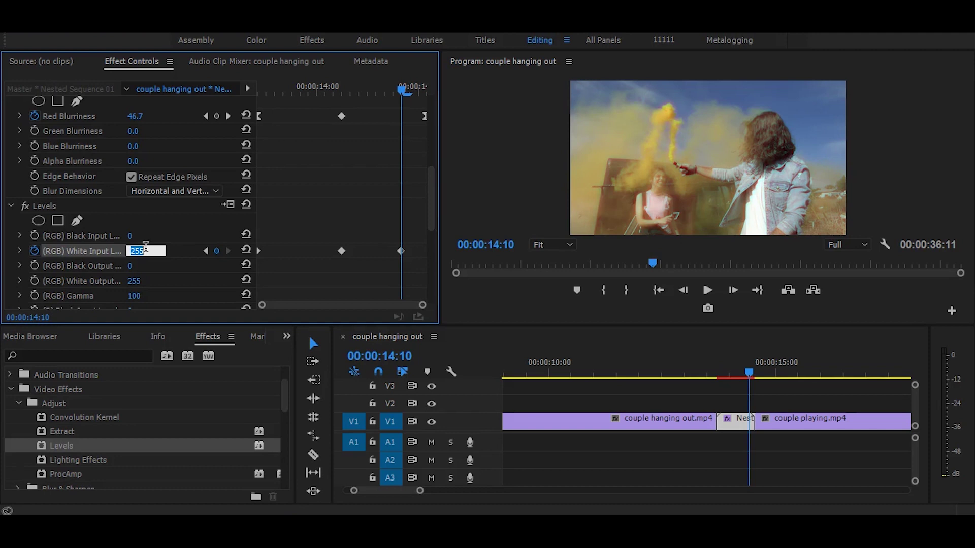
left_click(176, 252)
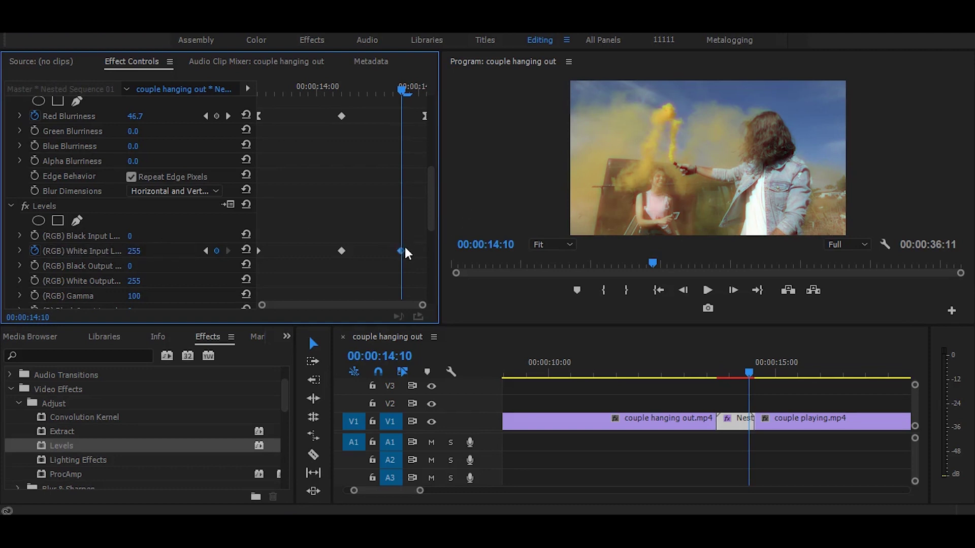
left_click_drag(400, 251, 432, 251)
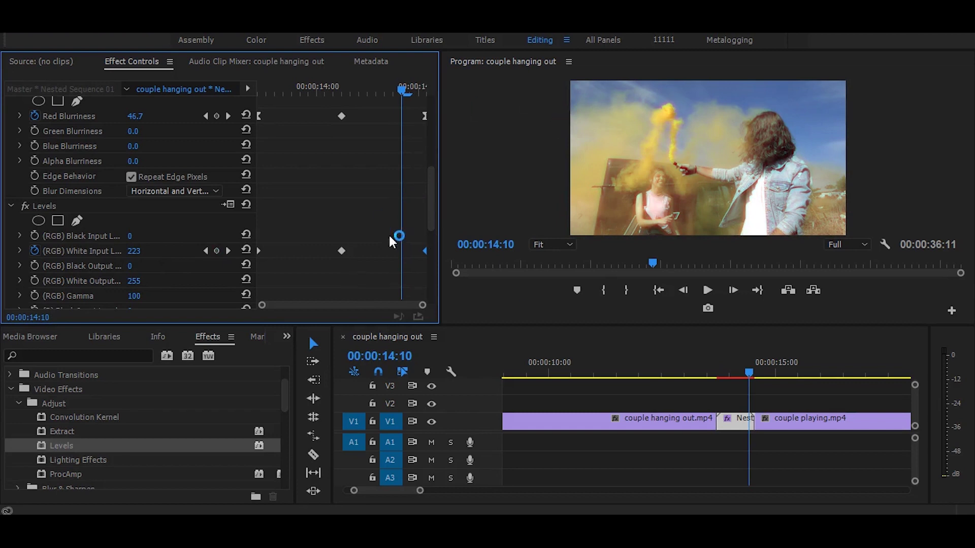
Step: Give the first RGB White Input keyframe Ease Out and the last one Ease In
right_click(258, 251)
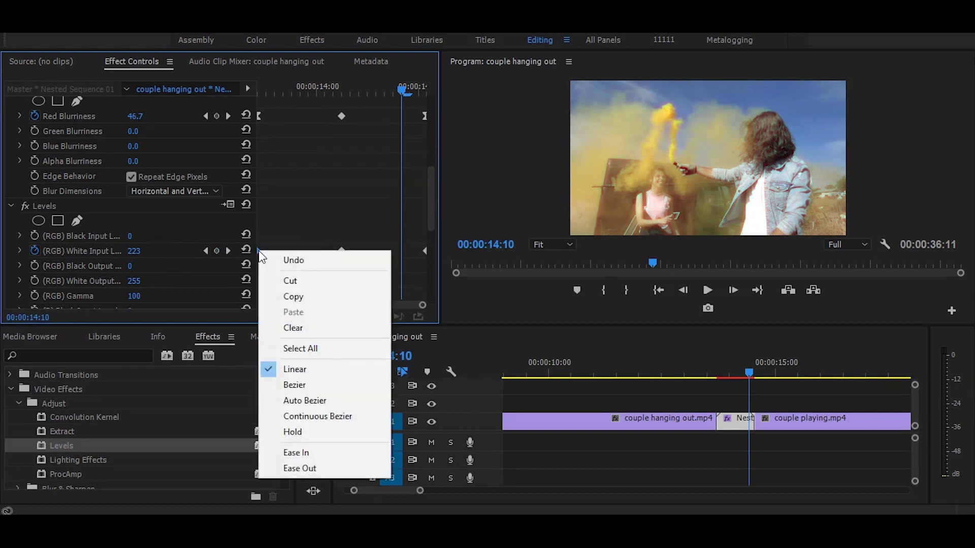
left_click(324, 473)
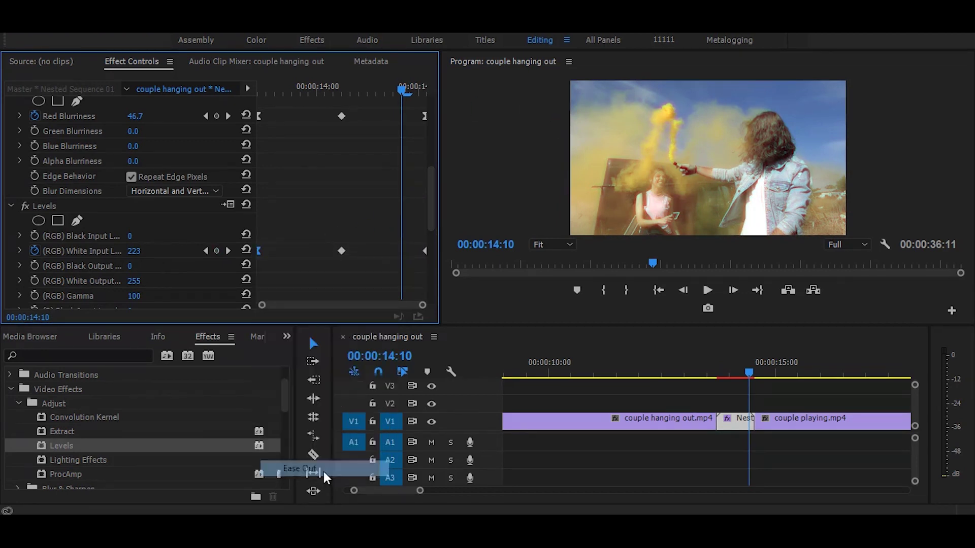
right_click(425, 252)
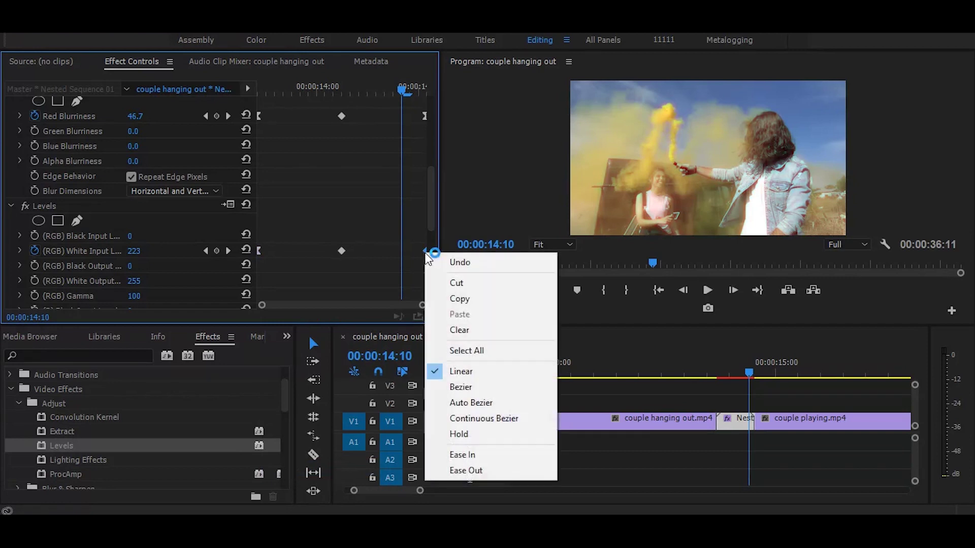
left_click(475, 456)
left_click_drag(749, 357, 709, 366)
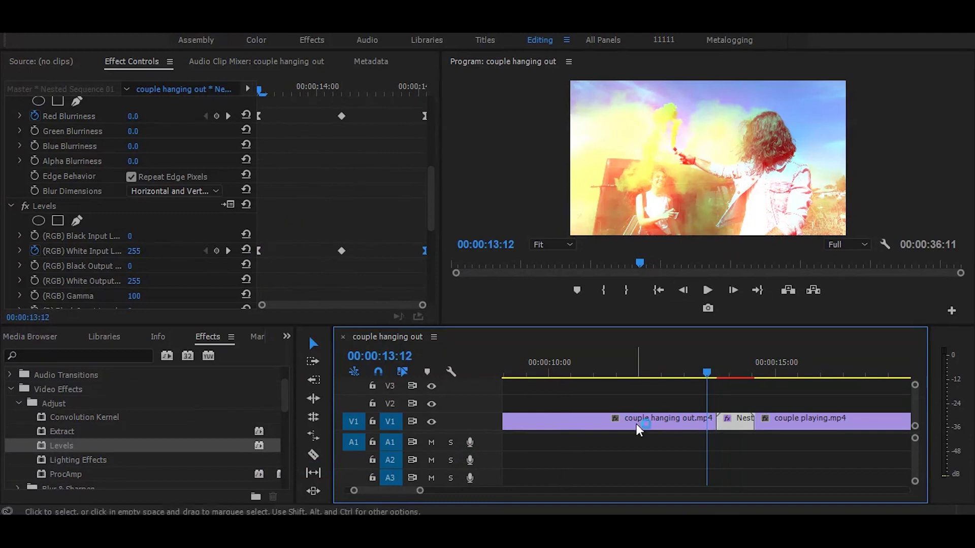
Step: Render previews of the transition area, then scrub and play it back from about 00:00:12:12
key("Return")
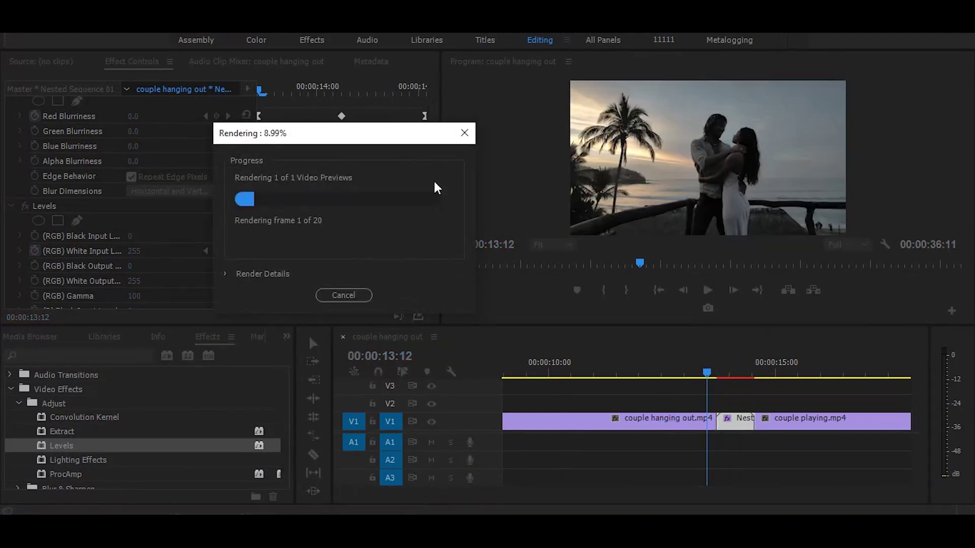
left_click_drag(388, 137, 461, 137)
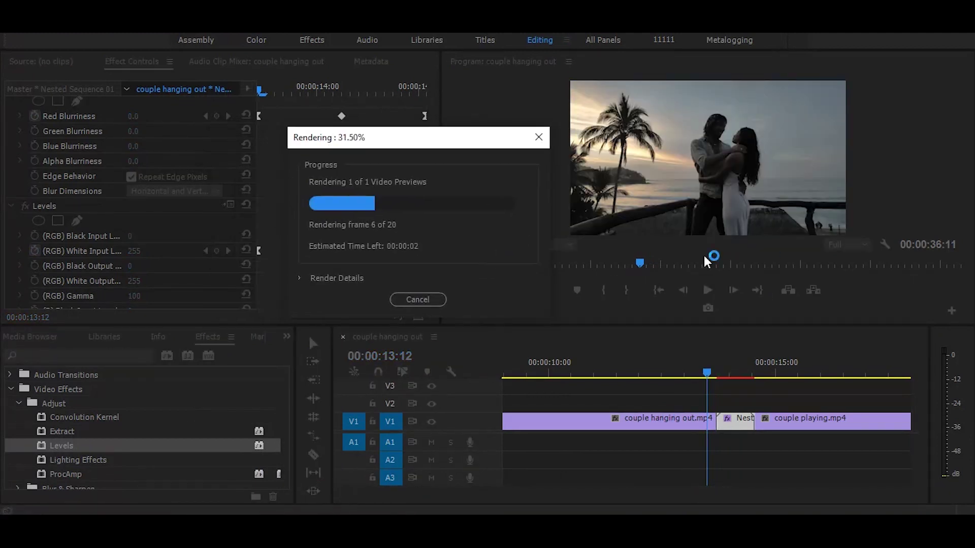
left_click(691, 368)
left_click_drag(692, 368, 753, 364)
left_click(677, 354)
key("space")
key("space")
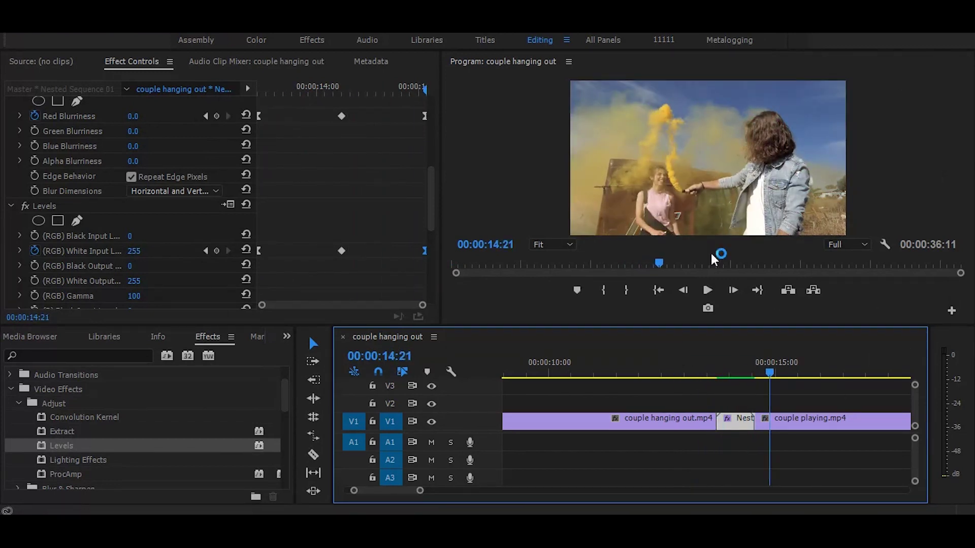
left_click(665, 361)
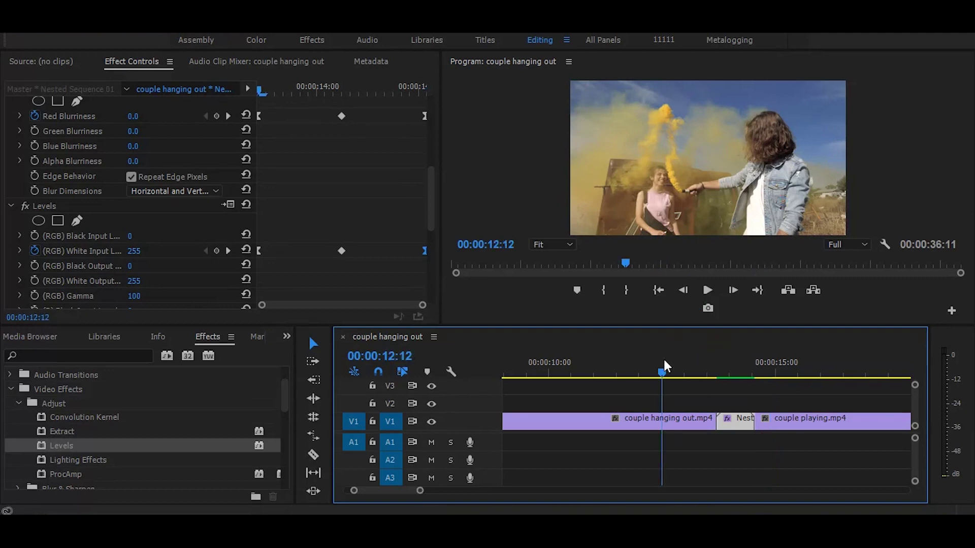
key("space")
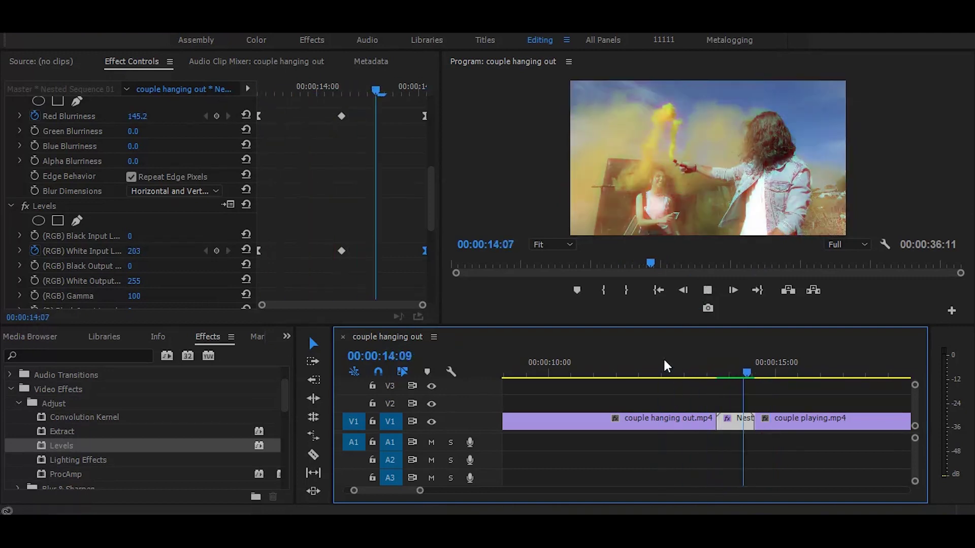
key("space")
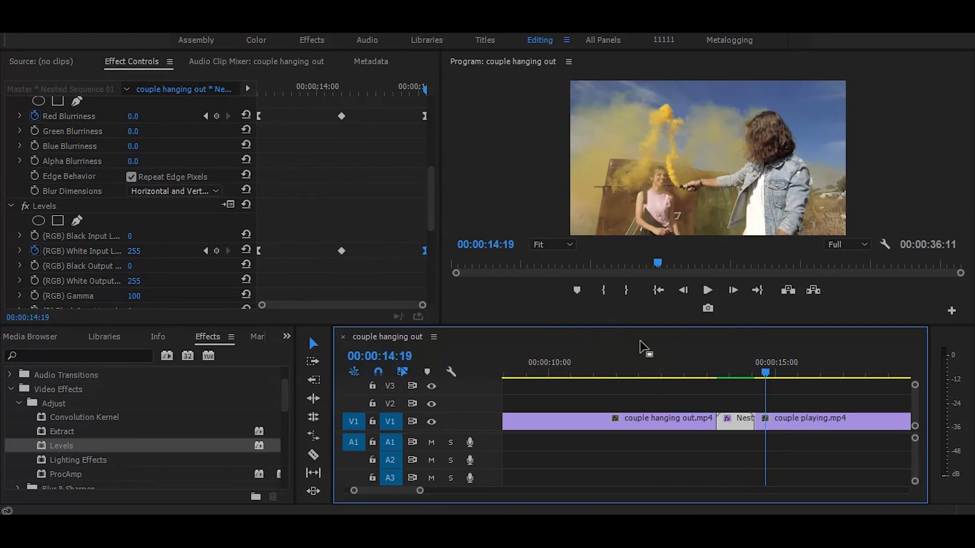
Step: Delete the Levels and Channel Blur effects from the nested clip in Effect Controls
double_click(730, 424)
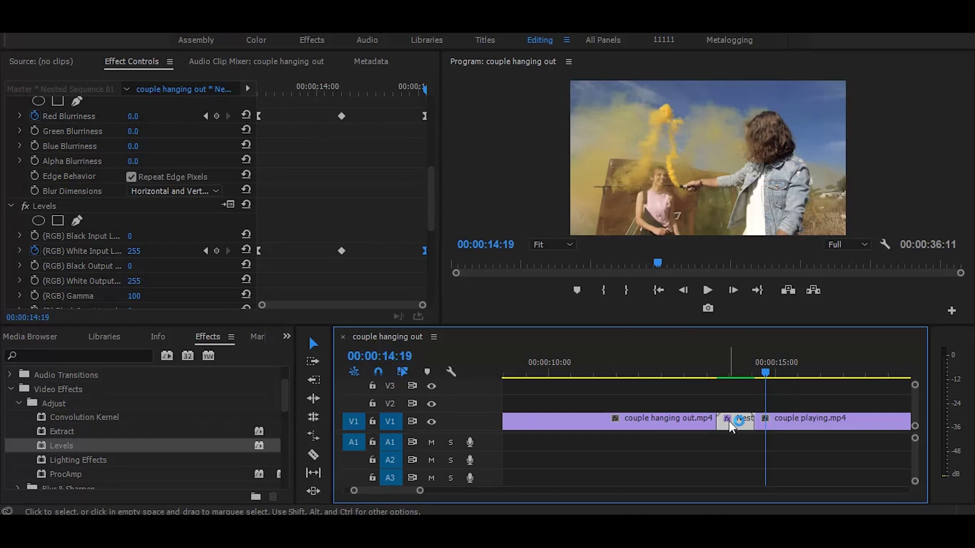
left_click(65, 206)
key("Delete")
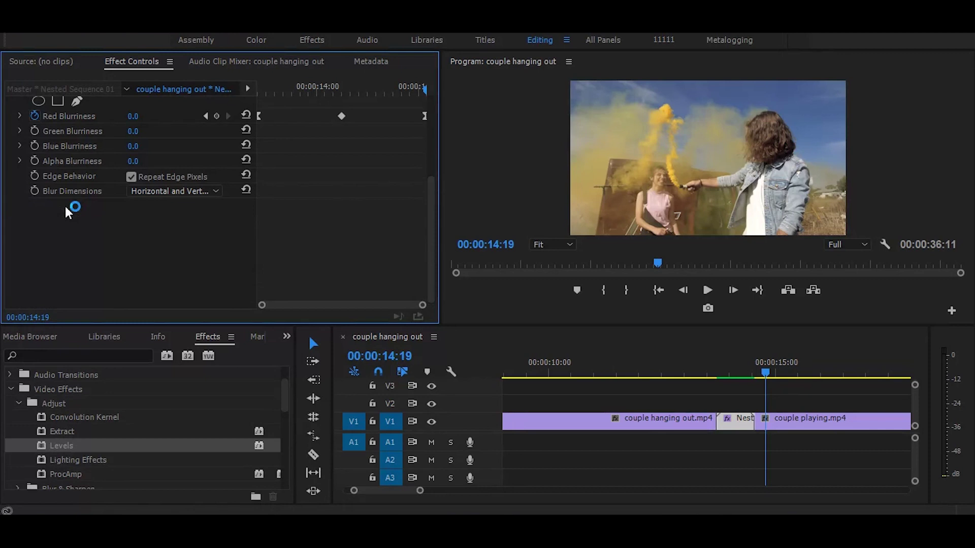
scroll(432, 229, "up", 5)
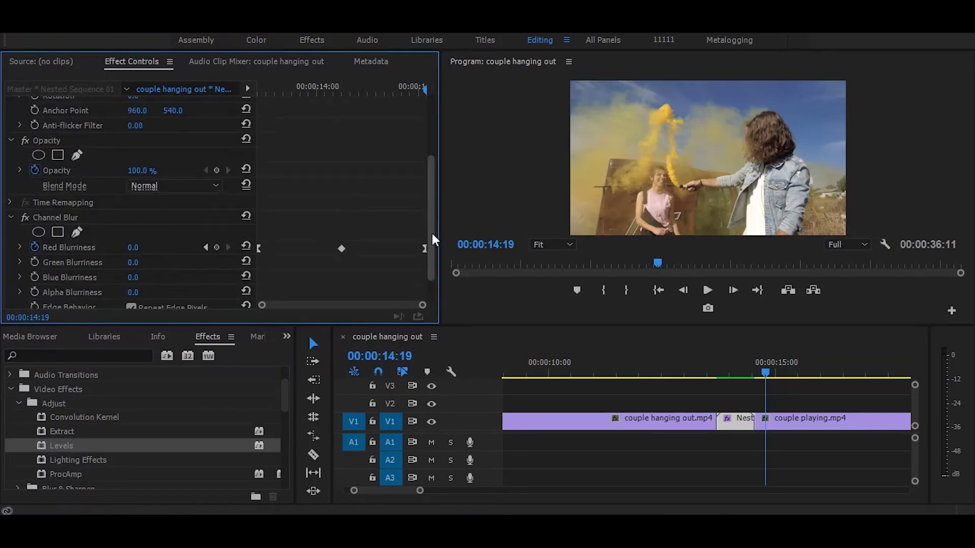
left_click(51, 202)
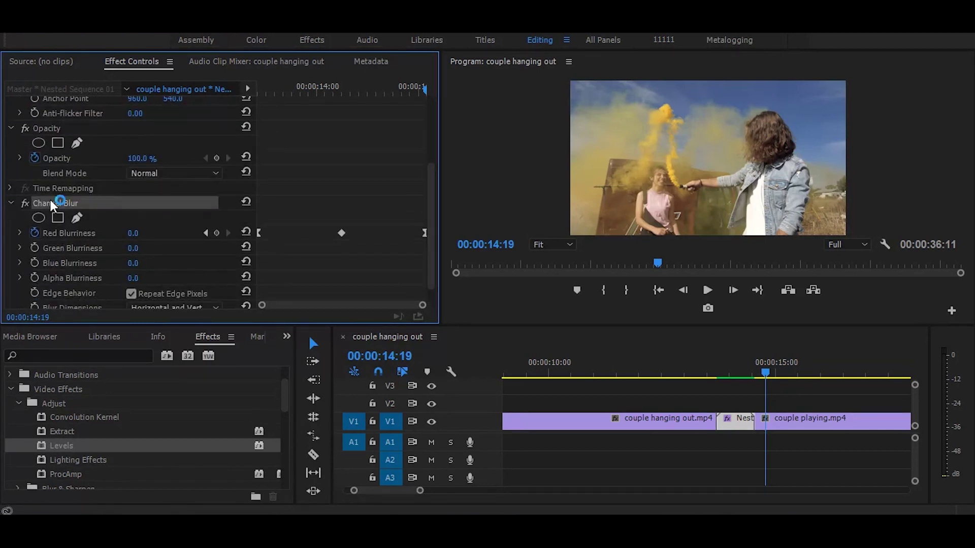
key("Delete")
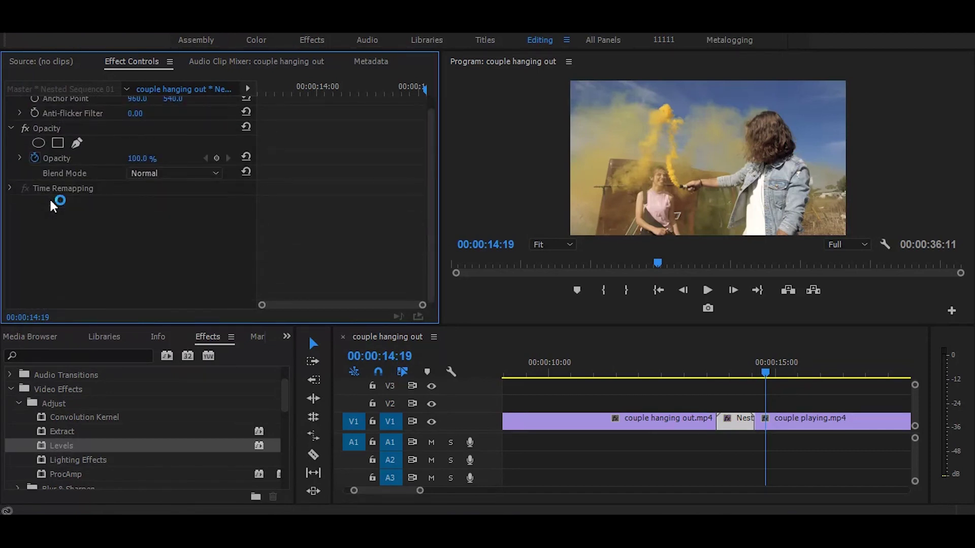
left_click(19, 403)
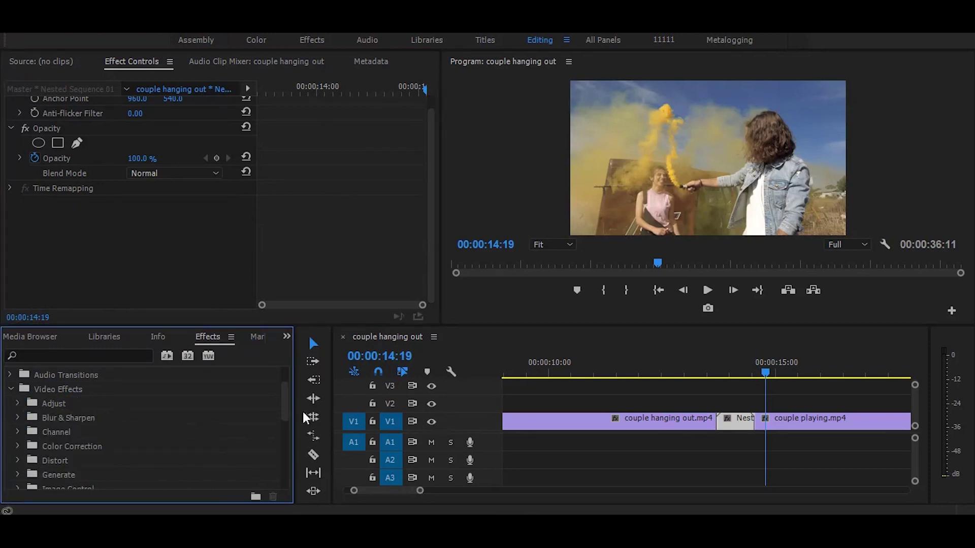
Step: Drag Distort > Offset onto the nested clip, keeping Shift Center To at 960, 540
left_click(279, 397)
left_click_drag(283, 403, 288, 424)
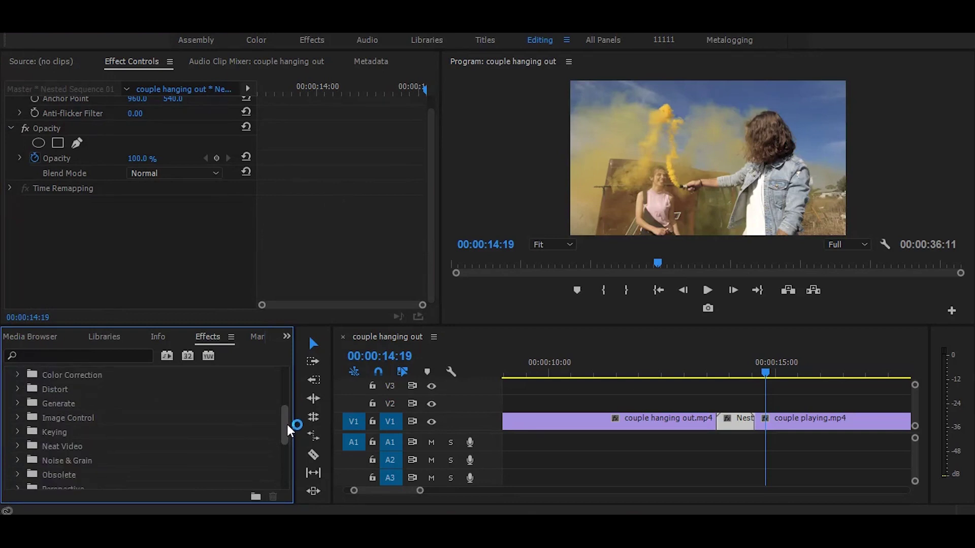
left_click(16, 389)
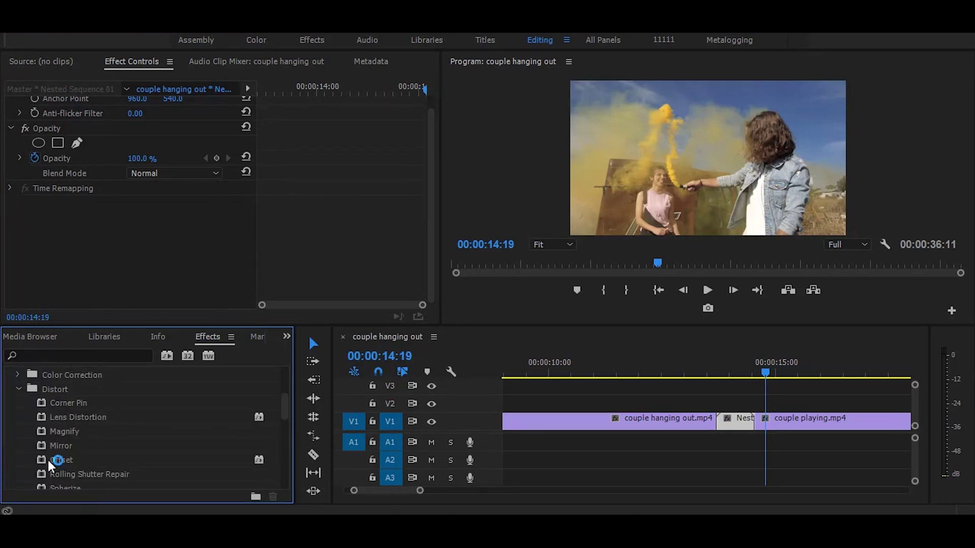
left_click_drag(60, 460, 739, 422)
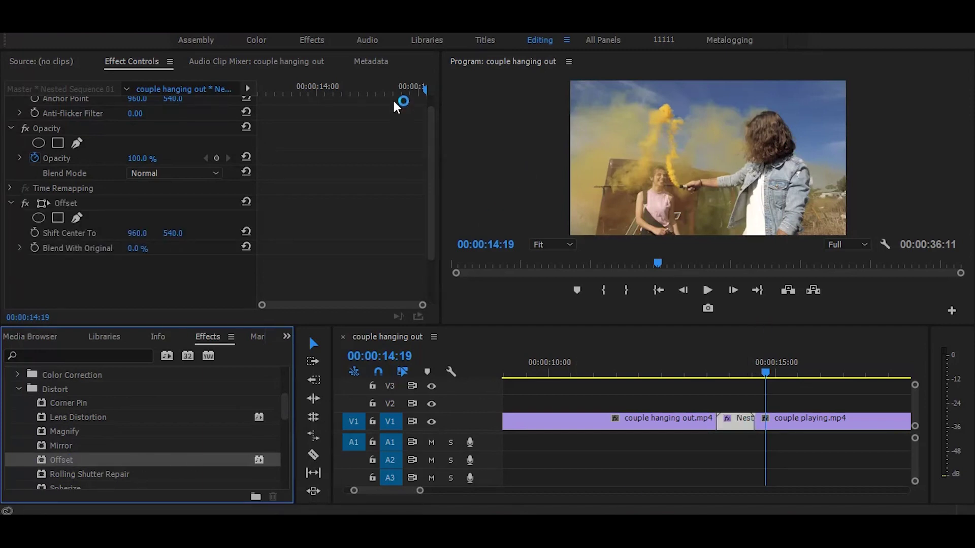
left_click(283, 88)
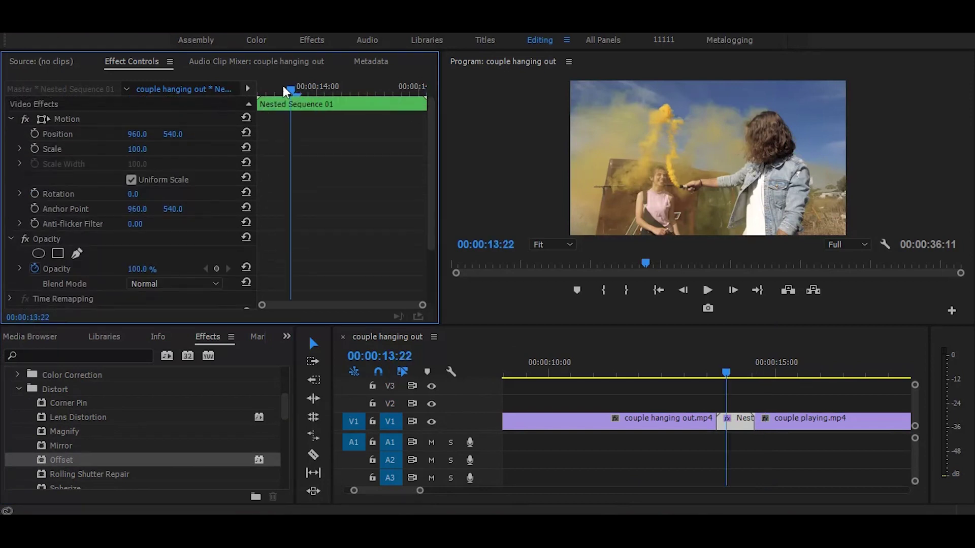
Step: Keyframe Offset Shift Center To from 960 to a 10000 horizontal shift near 00:00:14:11
left_click_drag(283, 88, 197, 87)
scroll(429, 147, "down", 1)
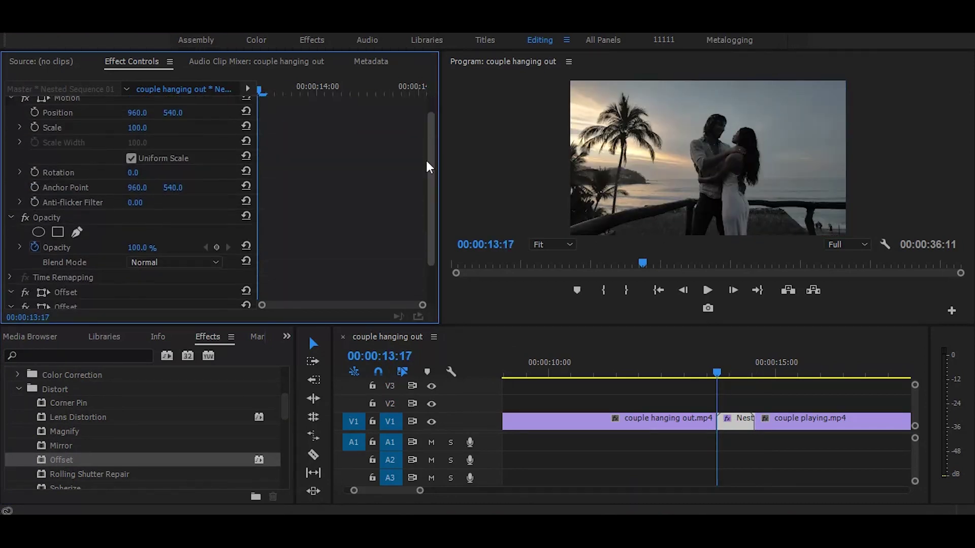
left_click_drag(426, 168, 431, 198)
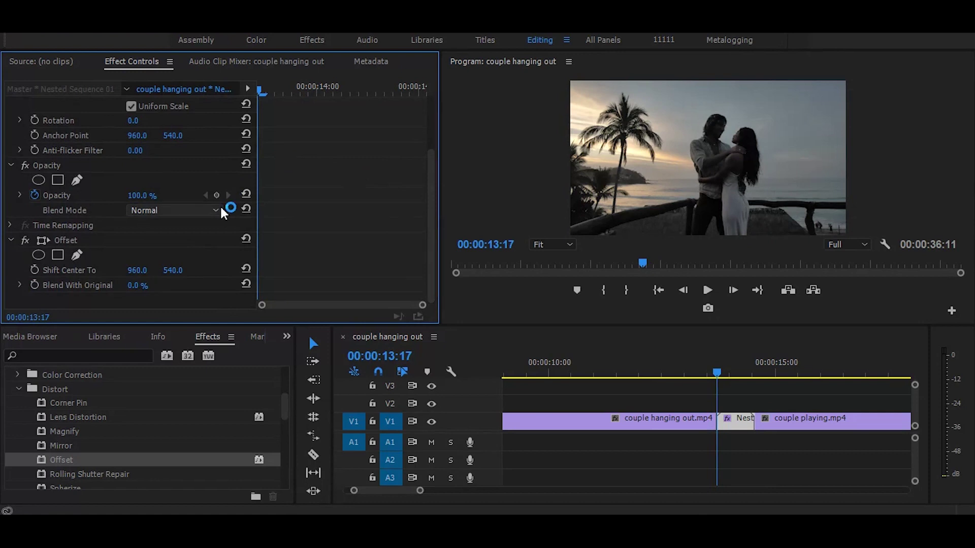
left_click(33, 271)
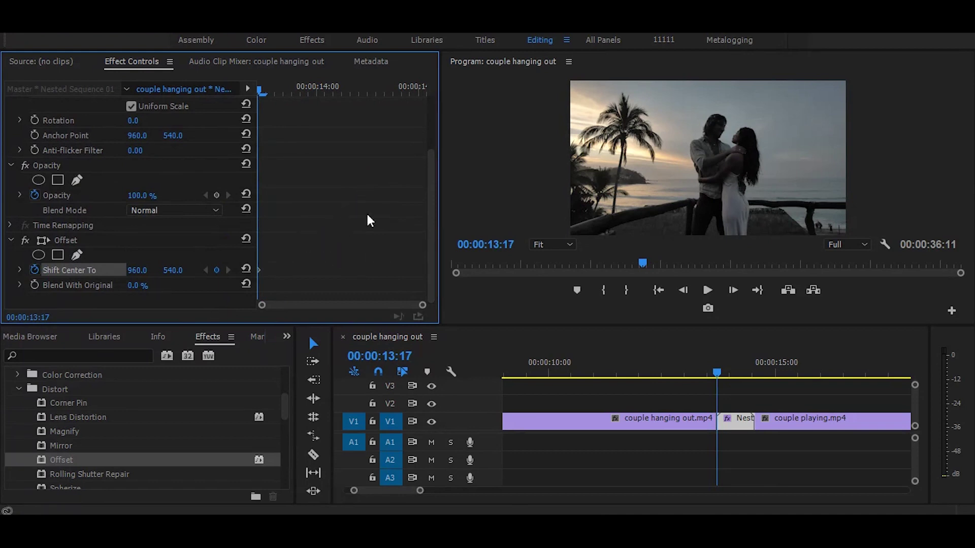
left_click_drag(282, 88, 408, 110)
left_click(139, 270)
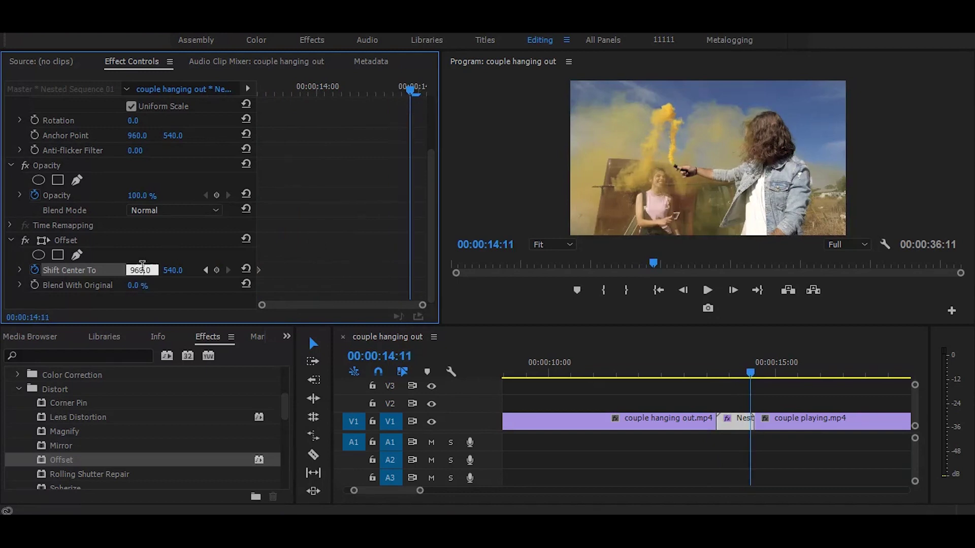
type("10000")
key("Return")
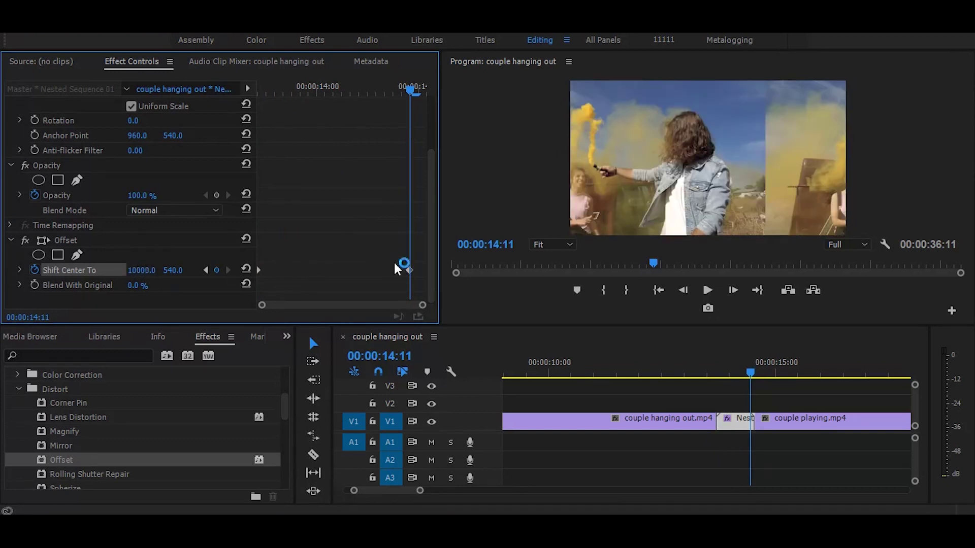
left_click_drag(408, 270, 464, 367)
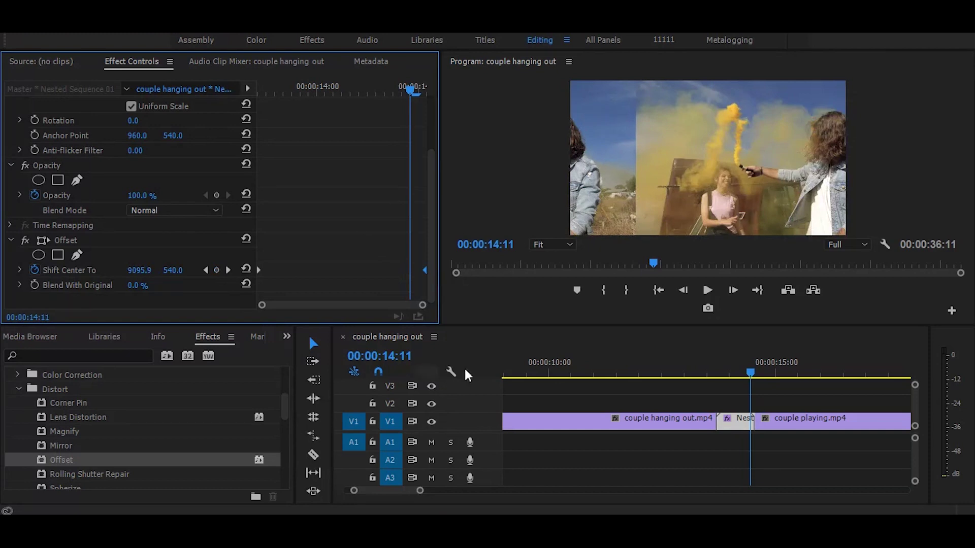
Step: Ease out the first Shift Center To keyframe and ease in the second
right_click(260, 270)
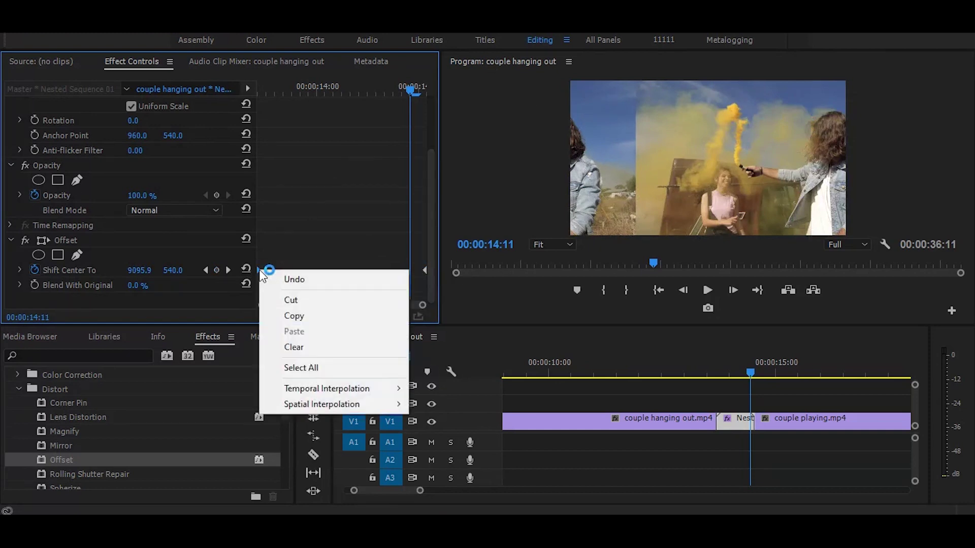
mouse_move(327, 388)
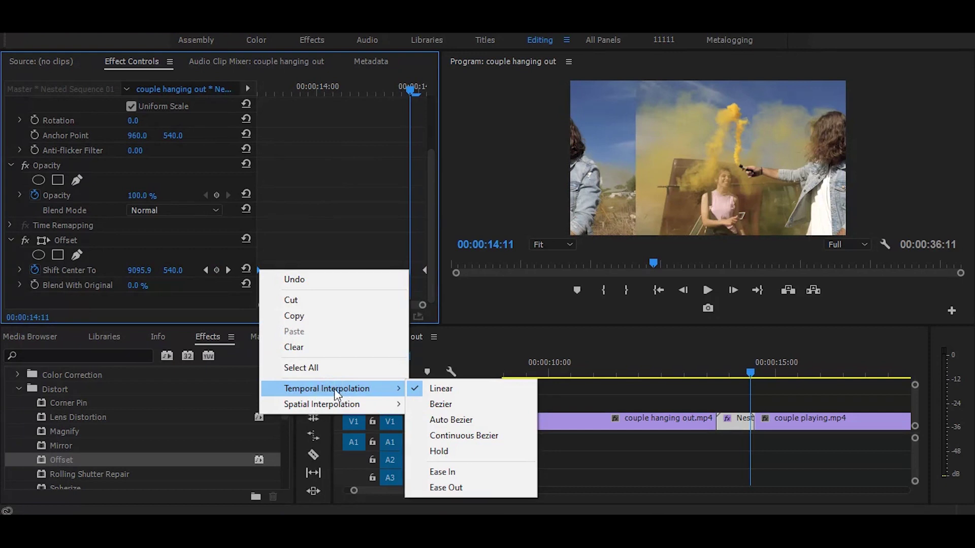
left_click(466, 488)
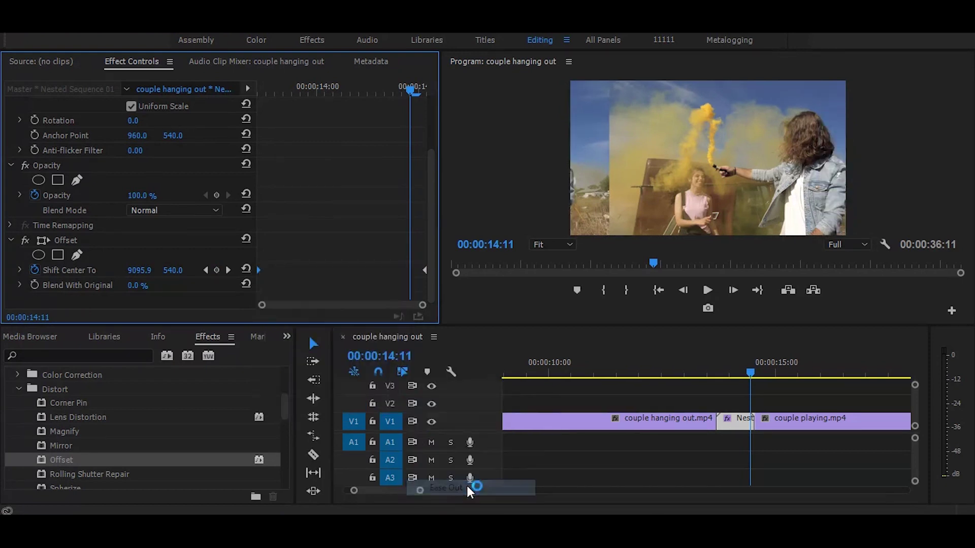
right_click(424, 273)
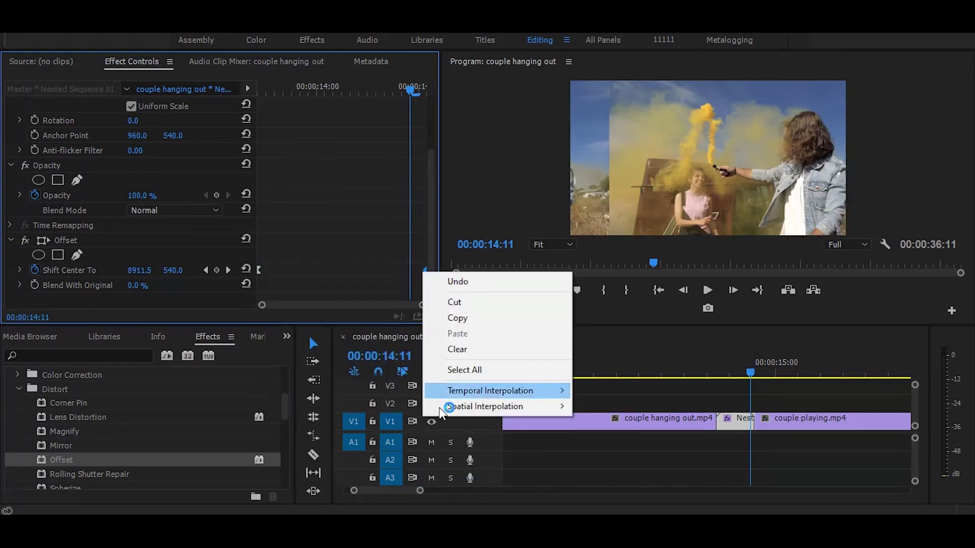
mouse_move(471, 394)
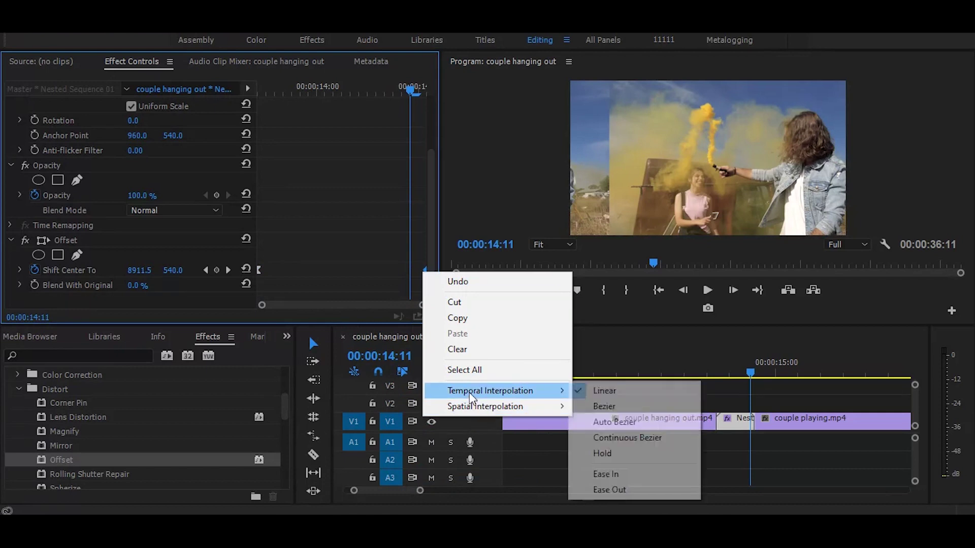
left_click(612, 475)
left_click(690, 375)
key("space")
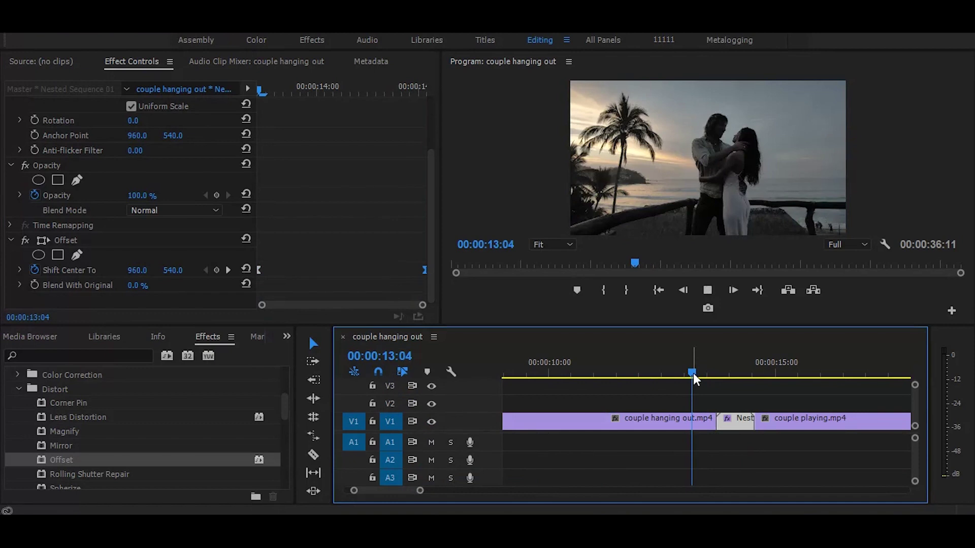
key("space")
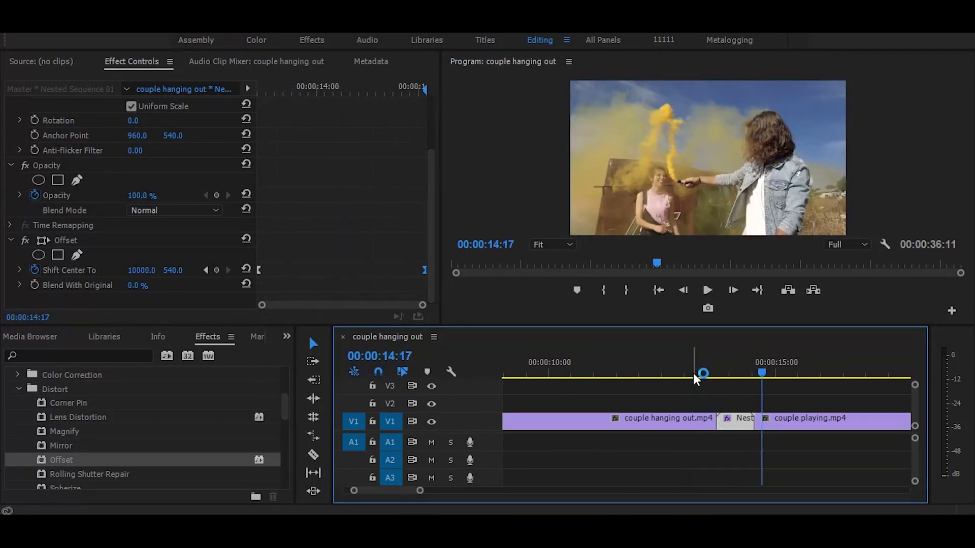
left_click(689, 376)
key("space")
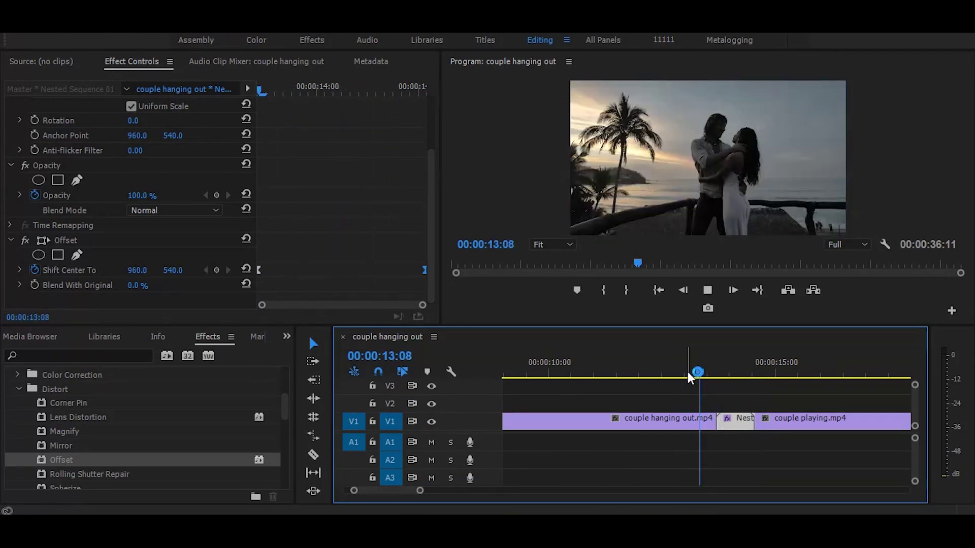
key("space")
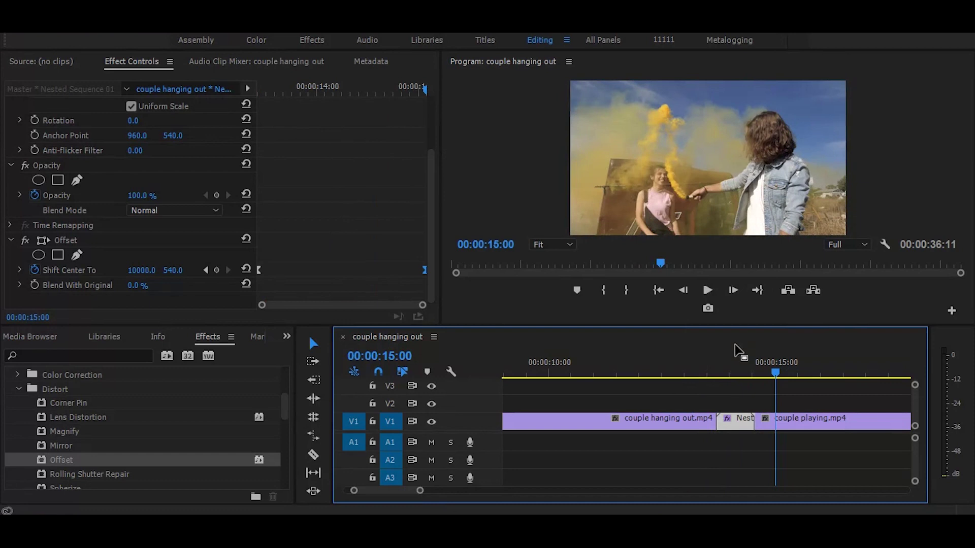
Step: Apply Blur & Sharpen > Directional Blur to the nested clip below Offset
left_click(18, 388)
scroll(15, 417, "up", 1)
scroll(16, 417, "up", 1)
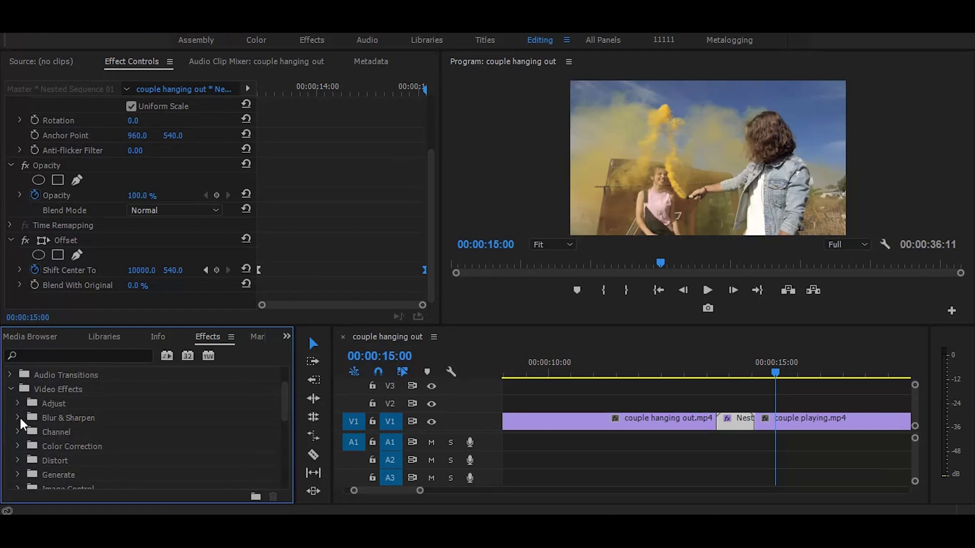
left_click(17, 418)
scroll(83, 454, "down", 1)
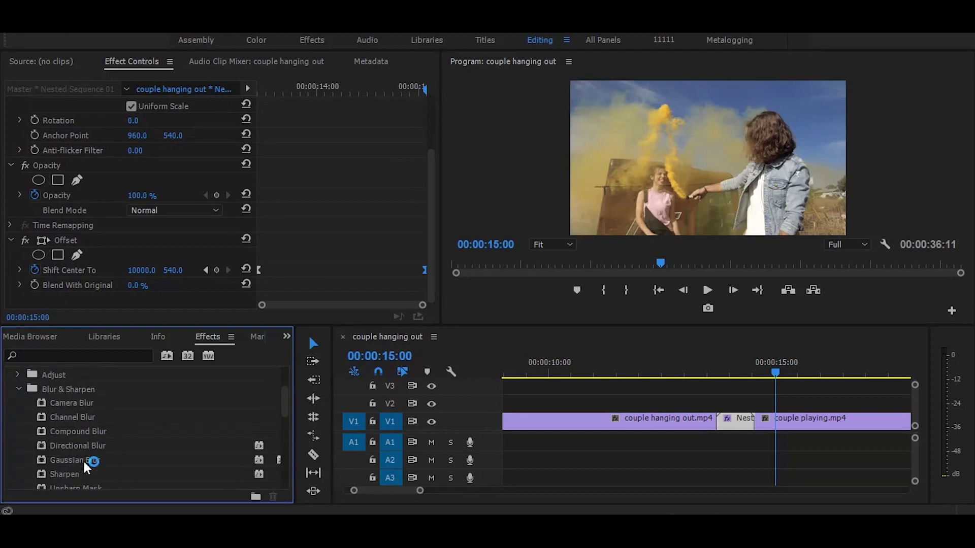
scroll(84, 466, "down", 1)
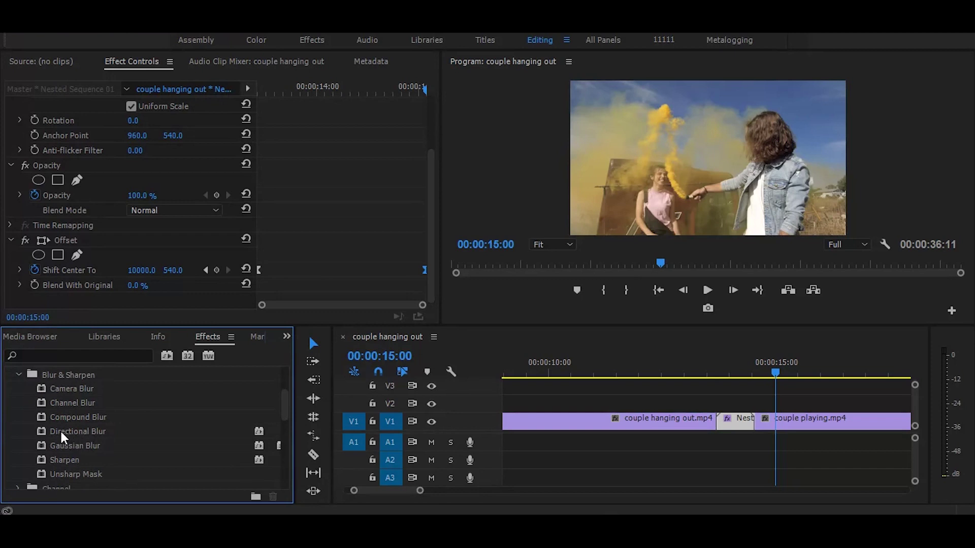
left_click_drag(61, 429, 738, 424)
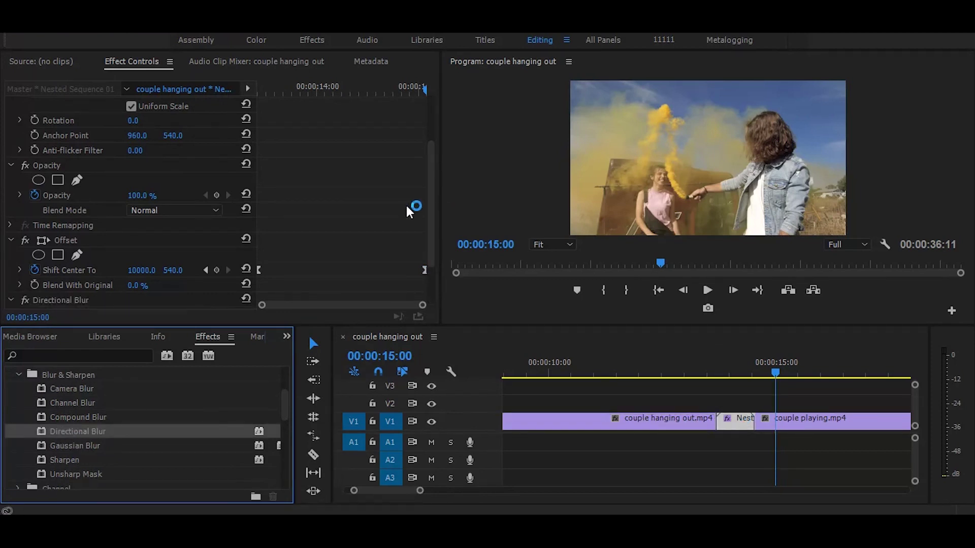
left_click_drag(423, 91, 251, 102)
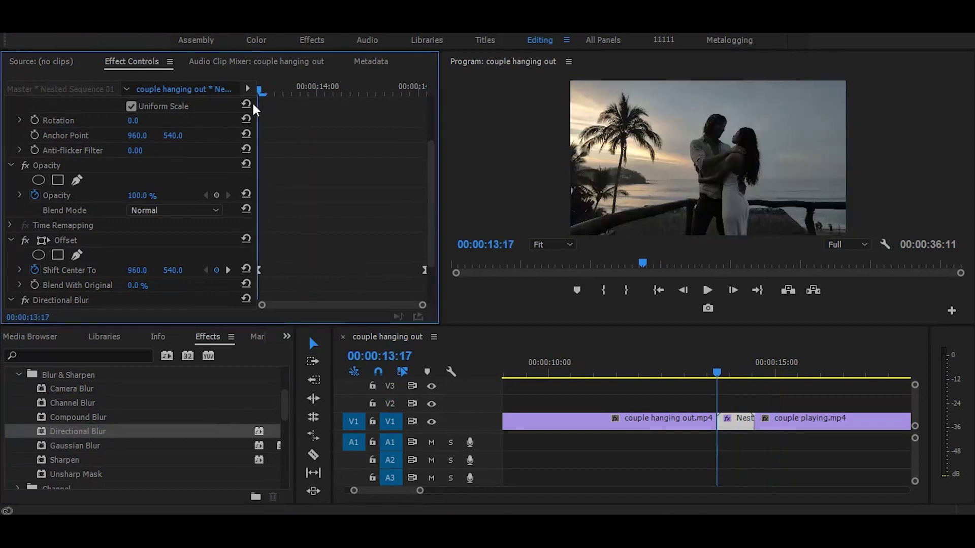
Step: Set Directional Blur Direction to 90° and Blur Length to 100, keyframing Blur Length
left_click_drag(429, 148, 431, 202)
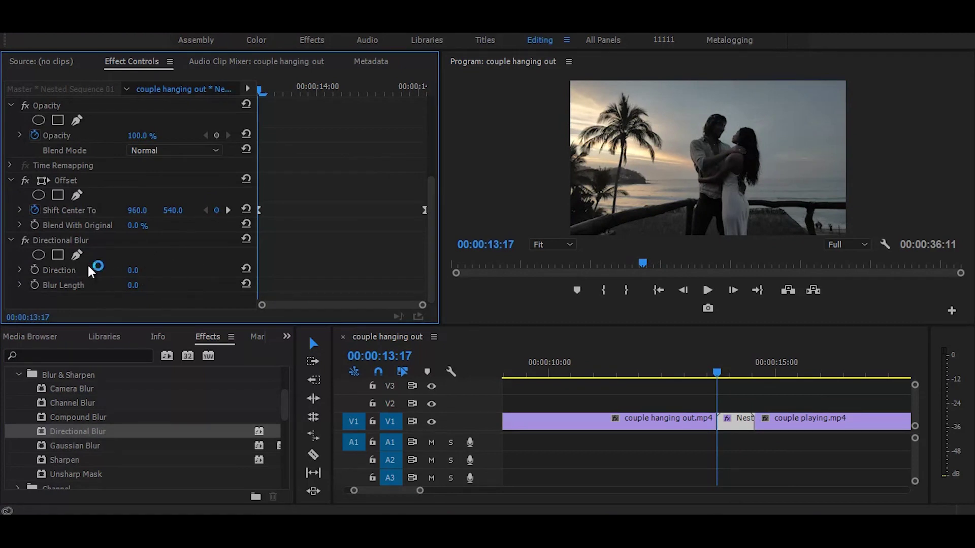
left_click(135, 270)
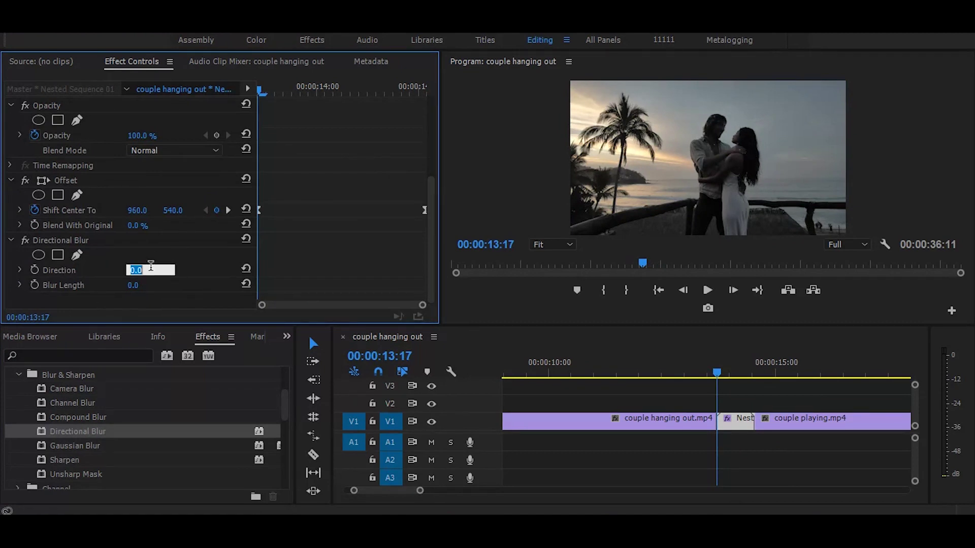
type("90")
key("Return")
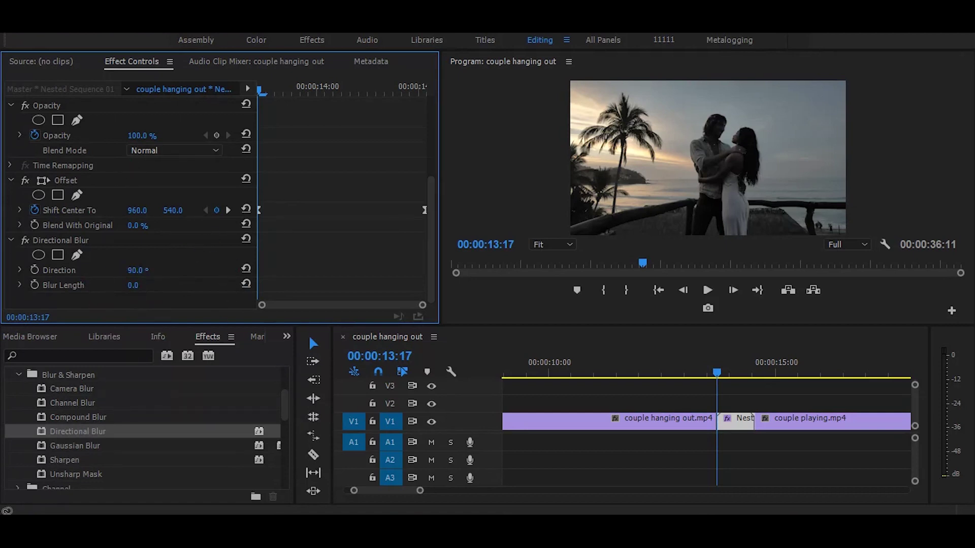
left_click(134, 287)
key("BackSpace")
key("BackSpace")
key("BackSpace")
type("100")
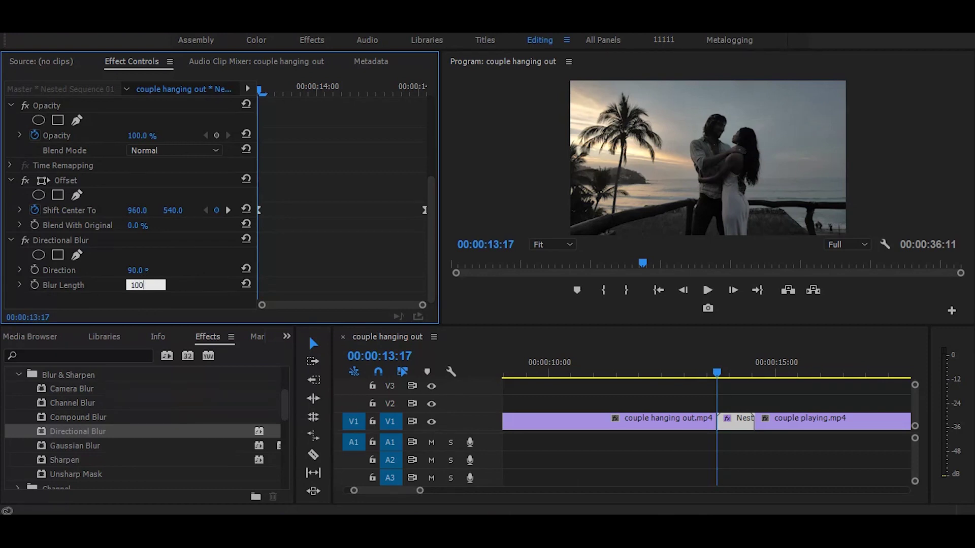
key("Return")
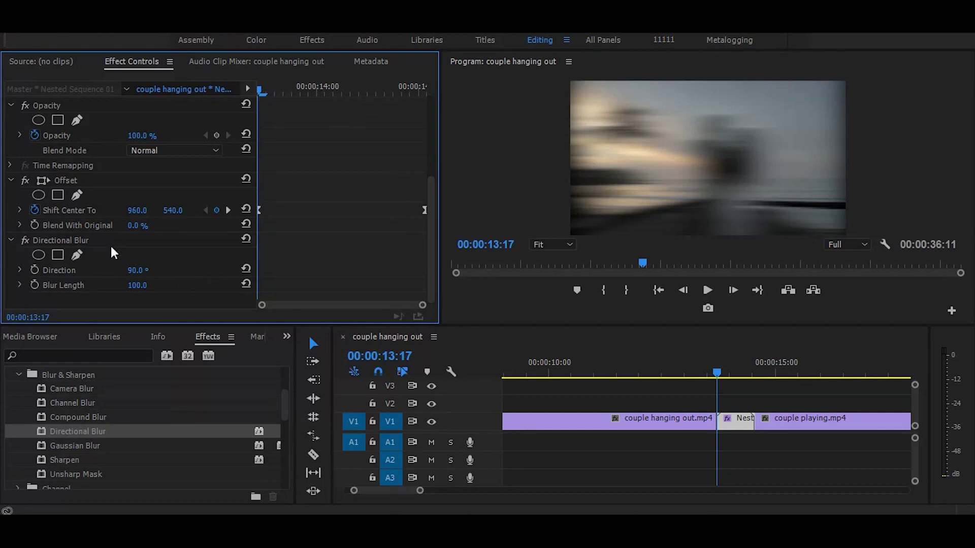
left_click(35, 285)
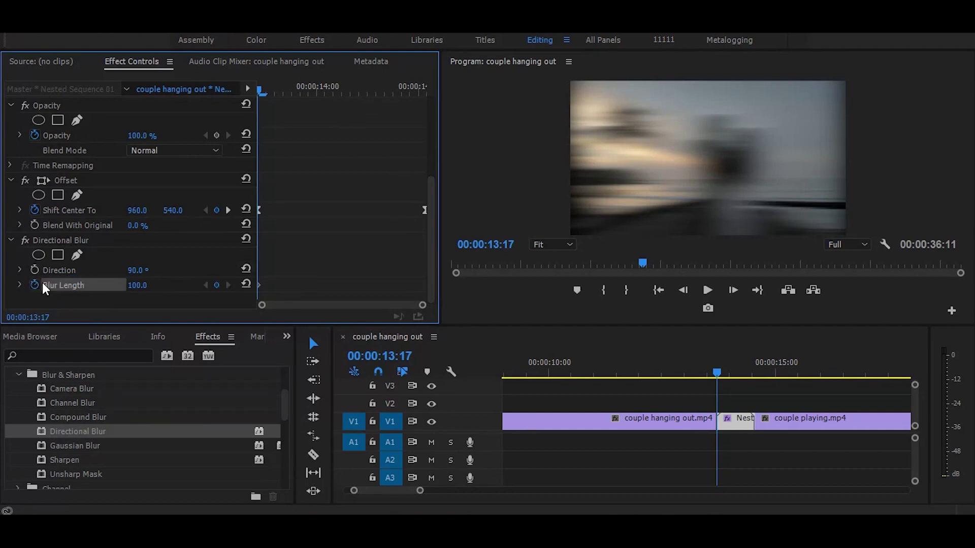
Step: Add Blur Length keyframes of 300 mid-transition and 100 near its end, nudged later
left_click_drag(309, 84, 344, 89)
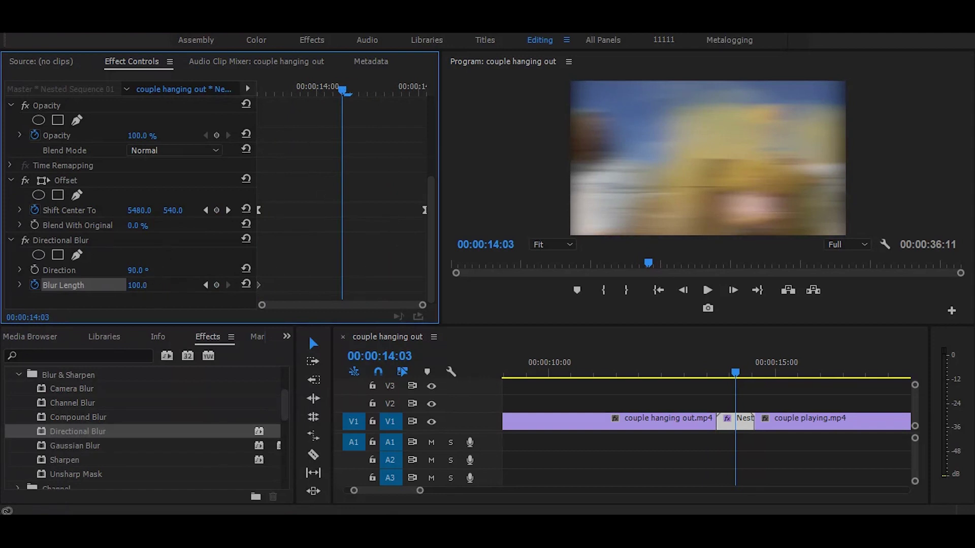
left_click(145, 285)
type("300")
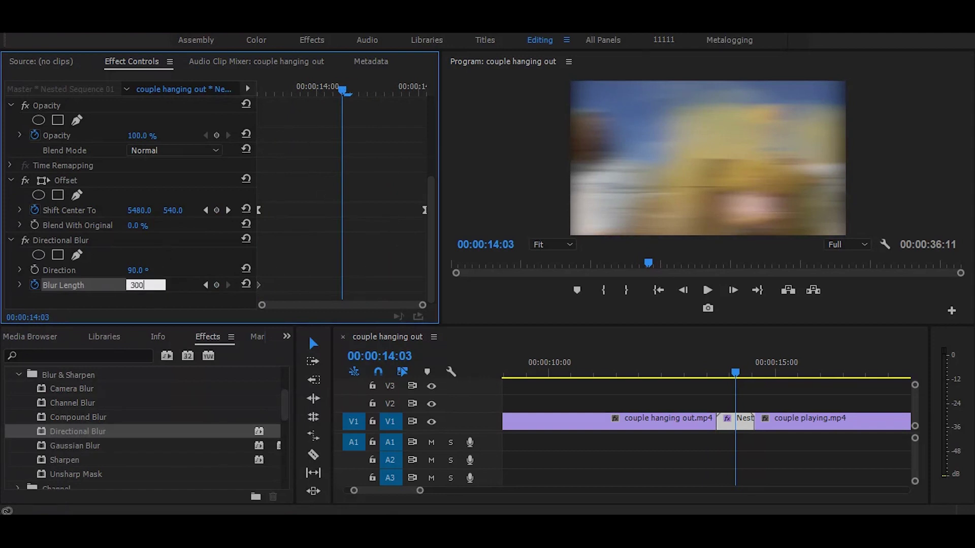
key("Return")
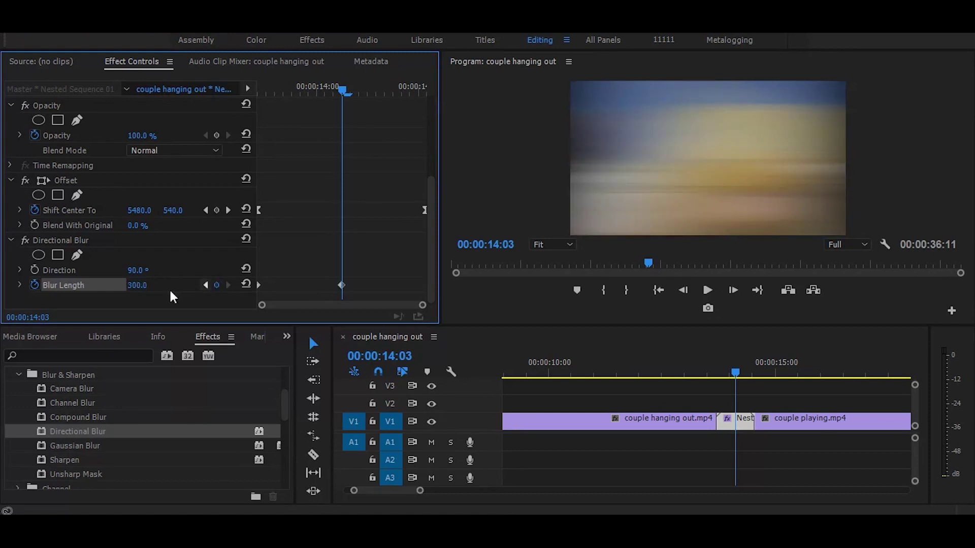
scroll(386, 104, "up", 2)
left_click_drag(426, 92, 418, 97)
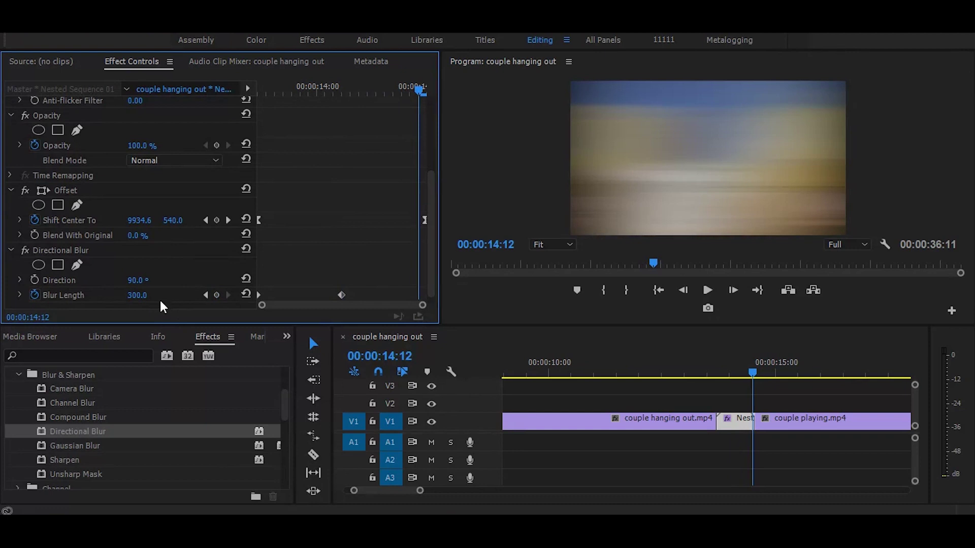
left_click(145, 291)
type("100")
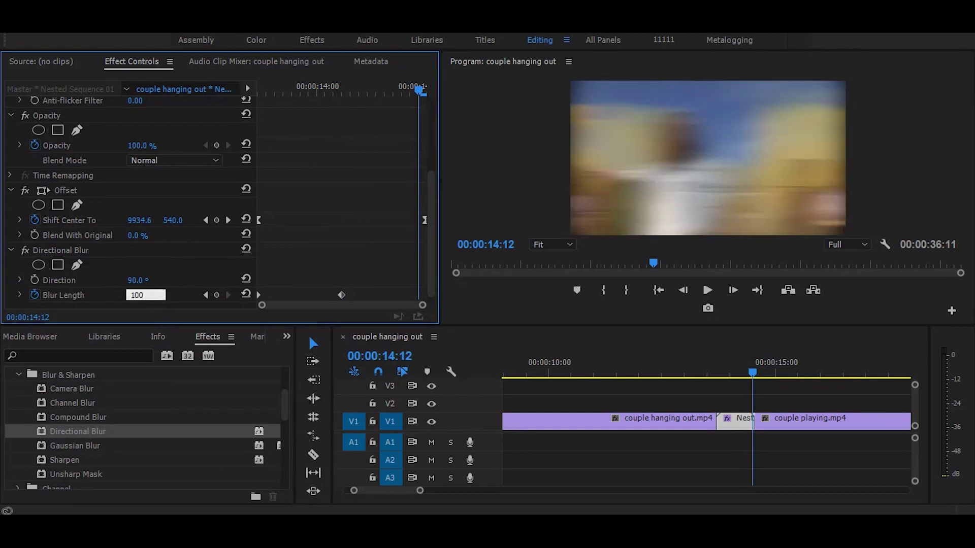
key("Return")
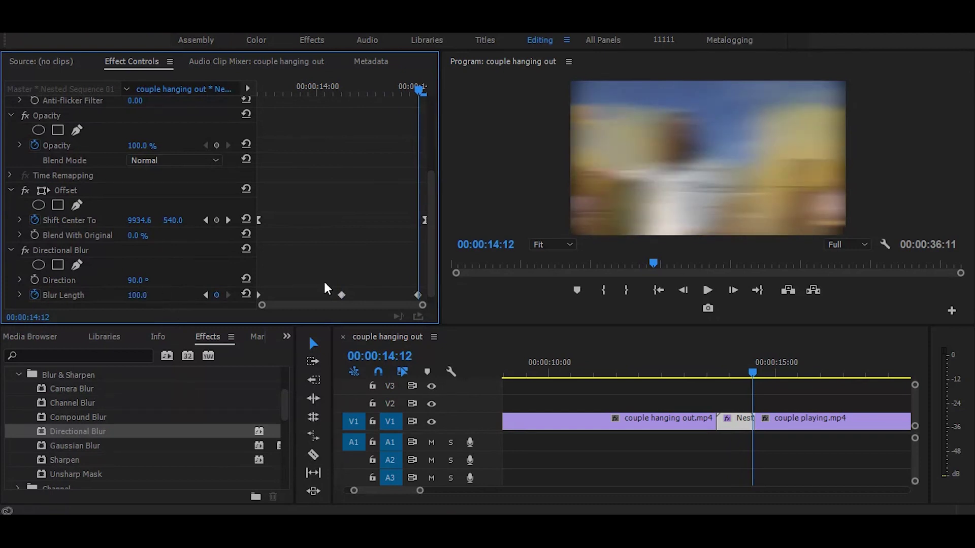
scroll(428, 278, "down", 1)
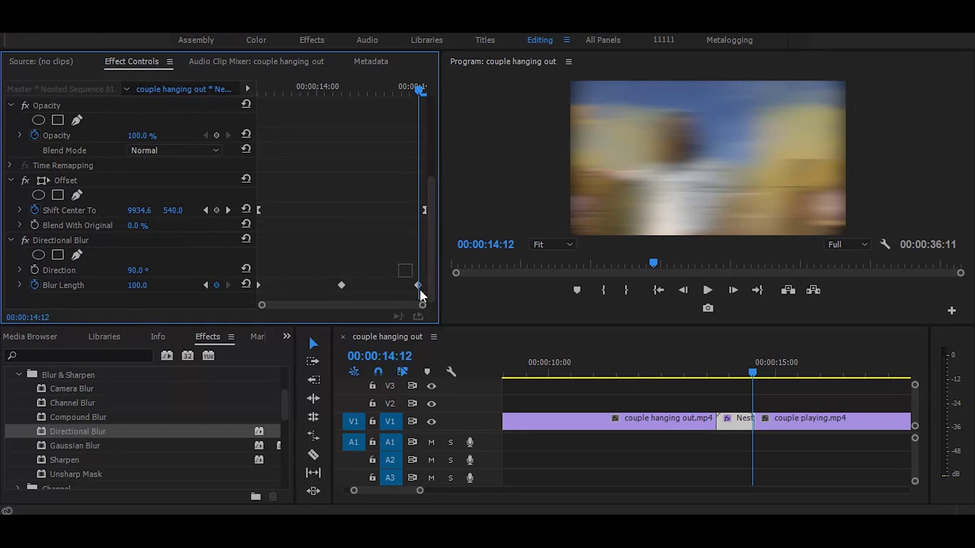
left_click_drag(418, 286, 444, 291)
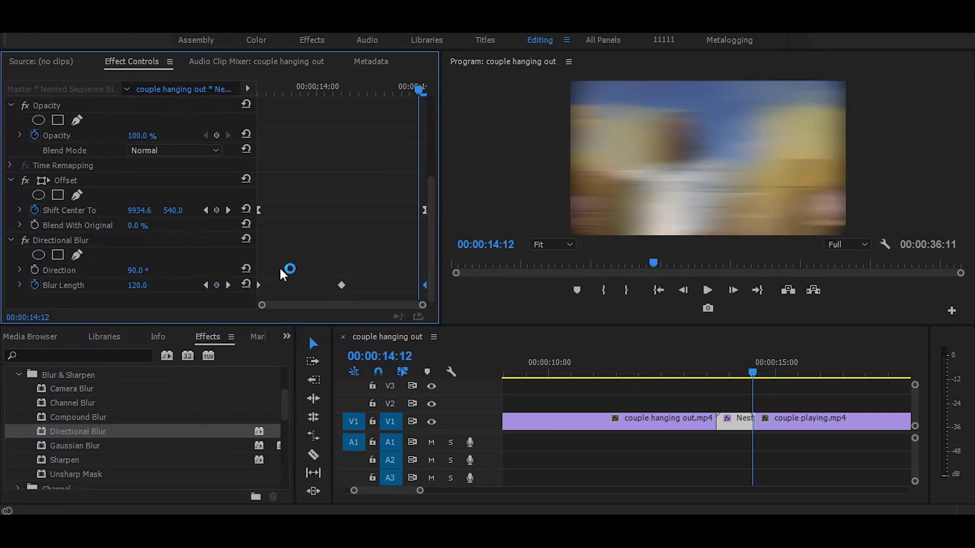
Step: Give the first Blur Length keyframe Ease Out and the last one Ease In
right_click(258, 278)
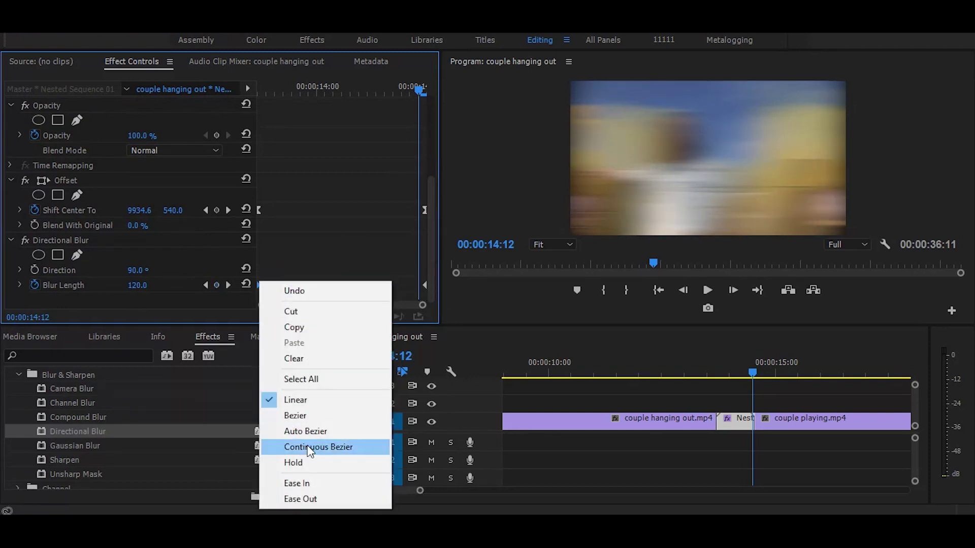
left_click(310, 505)
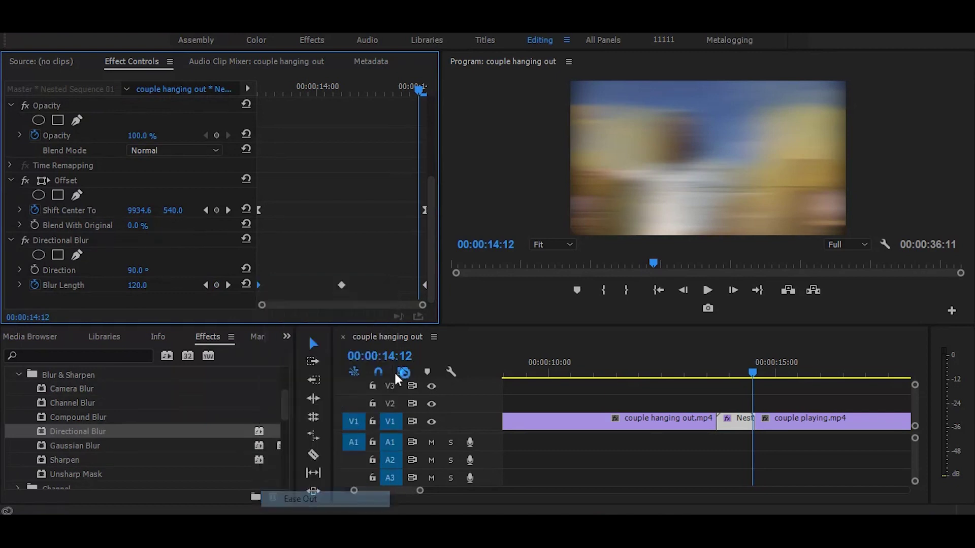
right_click(425, 282)
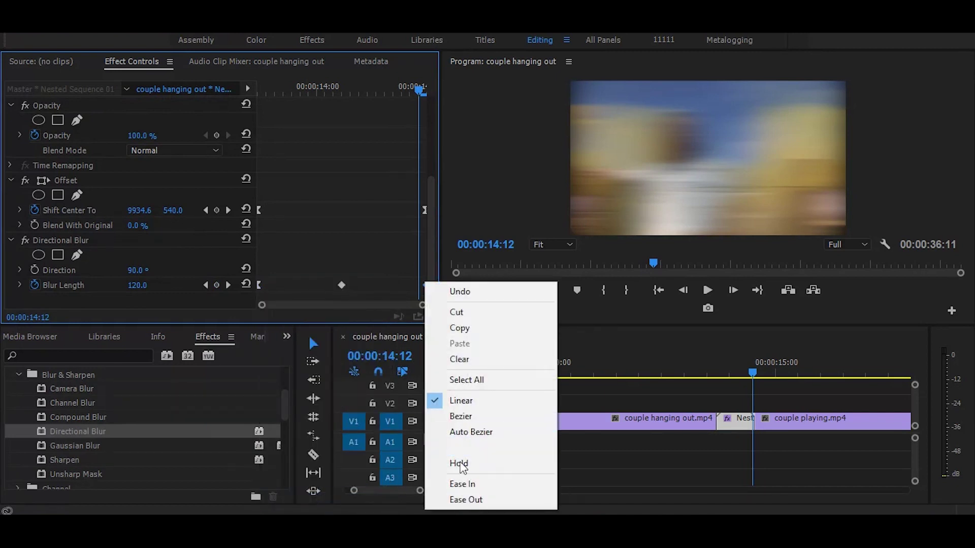
left_click(467, 488)
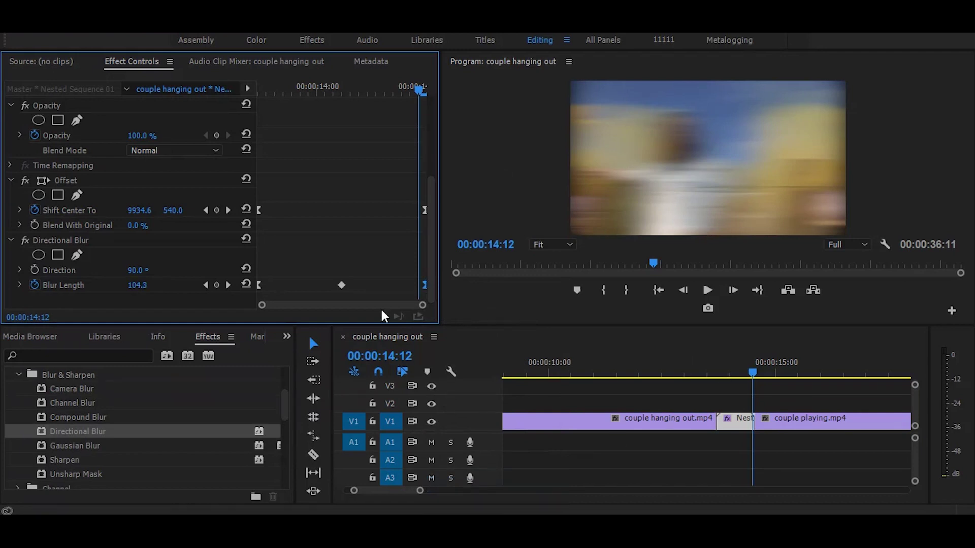
left_click_drag(732, 398, 678, 369)
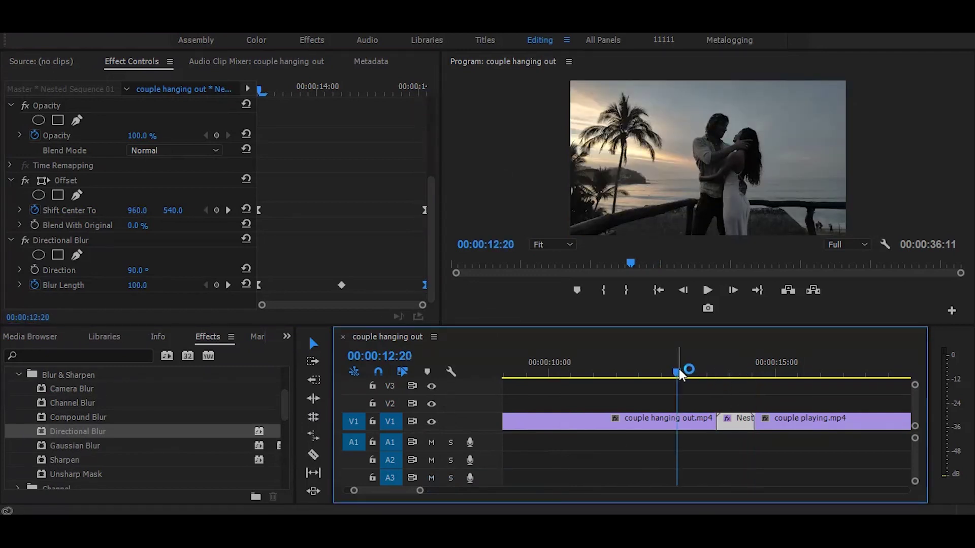
key("space")
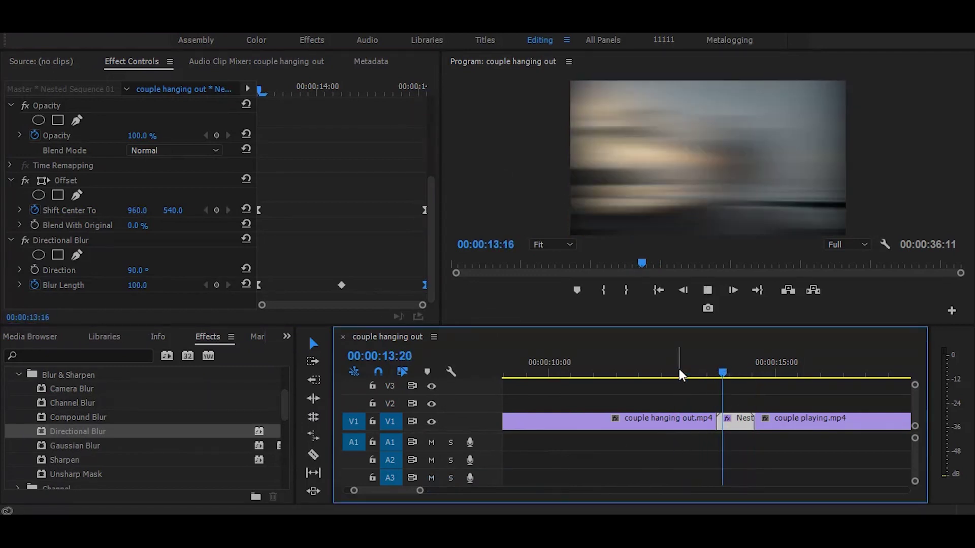
key("space")
left_click(679, 370)
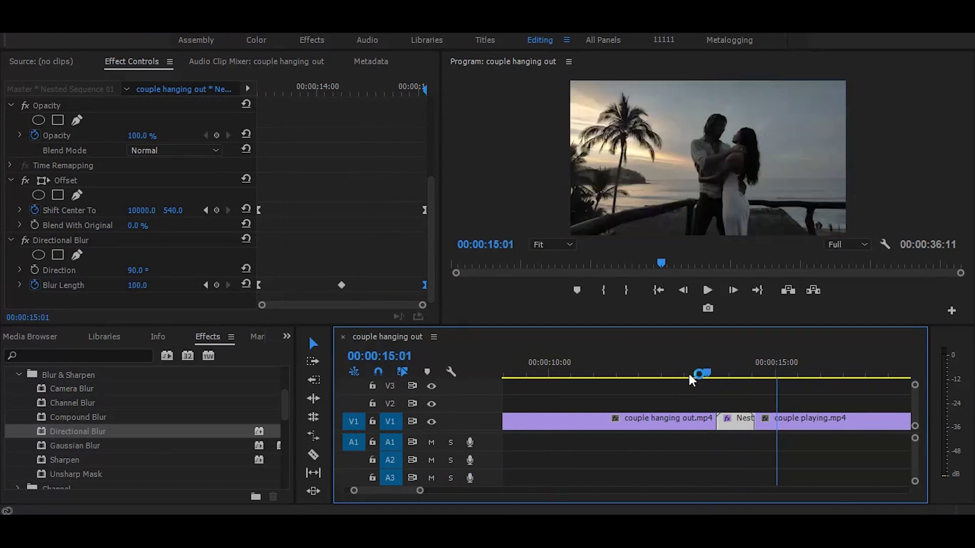
key("space")
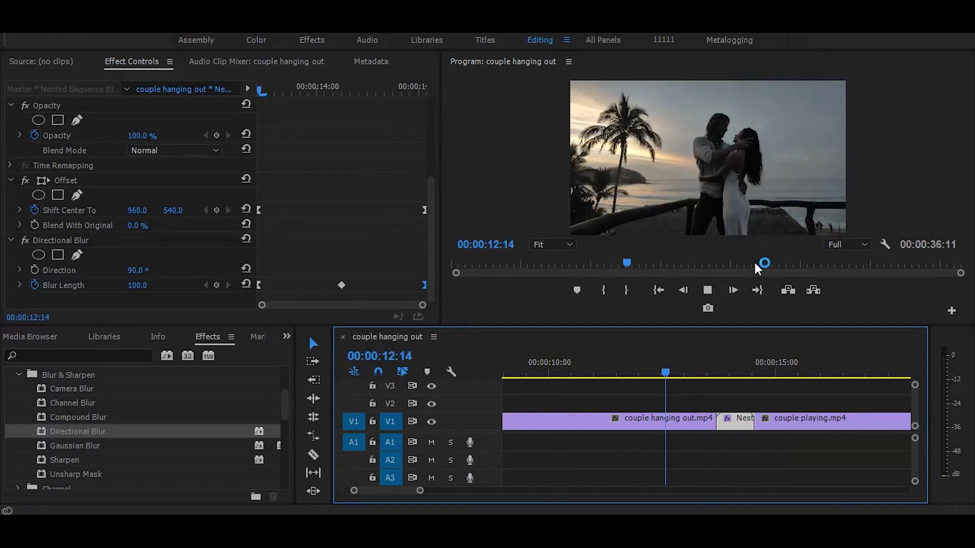
key("space")
left_click(690, 358)
key("space")
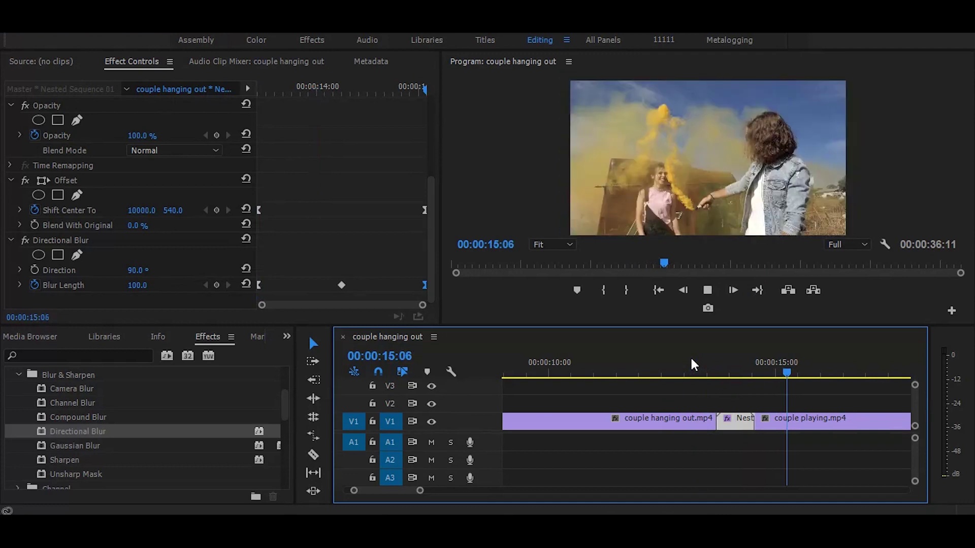
key("space")
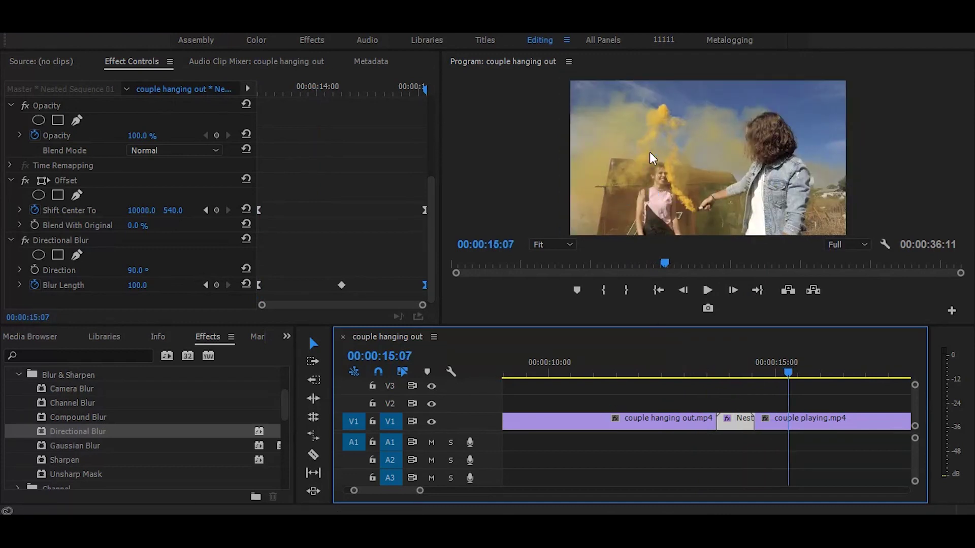
Step: Save the project with Ctrl+S, then delete Directional Blur and Offset from the nested clip
key("ctrl+s")
left_click(75, 239)
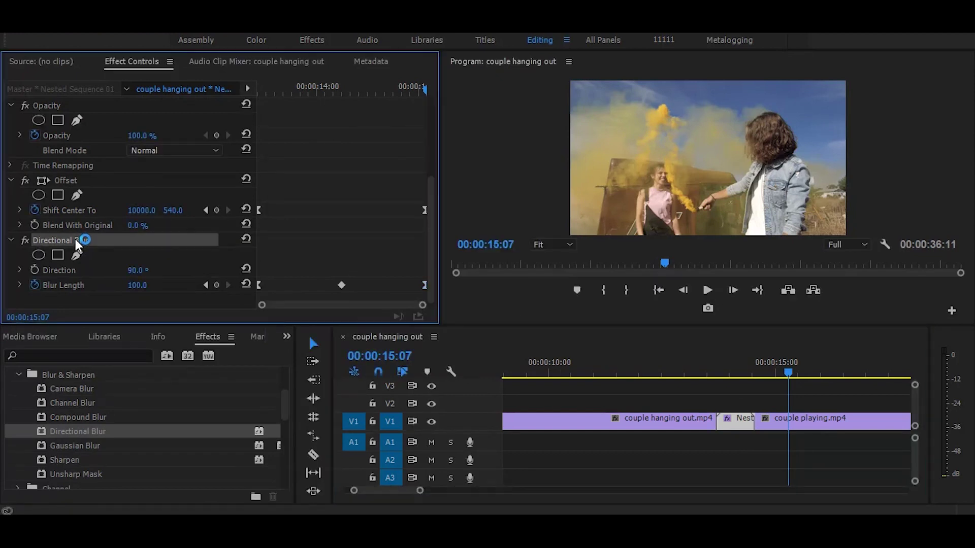
key("Delete")
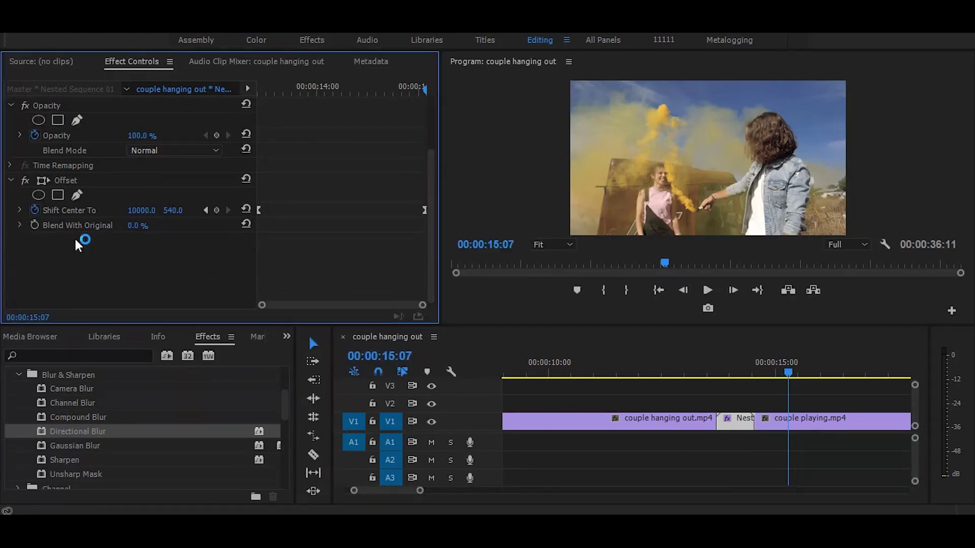
left_click(77, 178)
key("Delete")
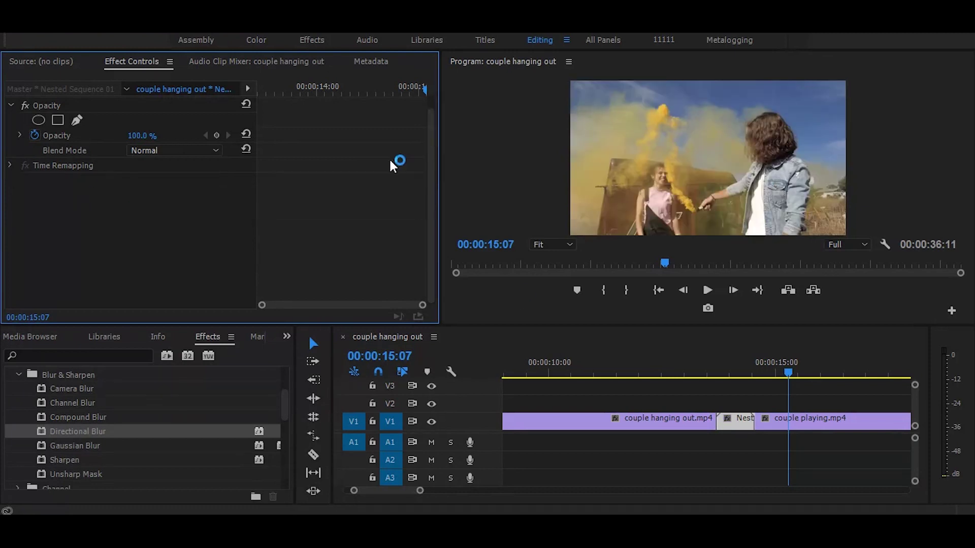
Step: Apply Distort > Lens Distortion to the Nest clip at its default values
left_click(21, 373)
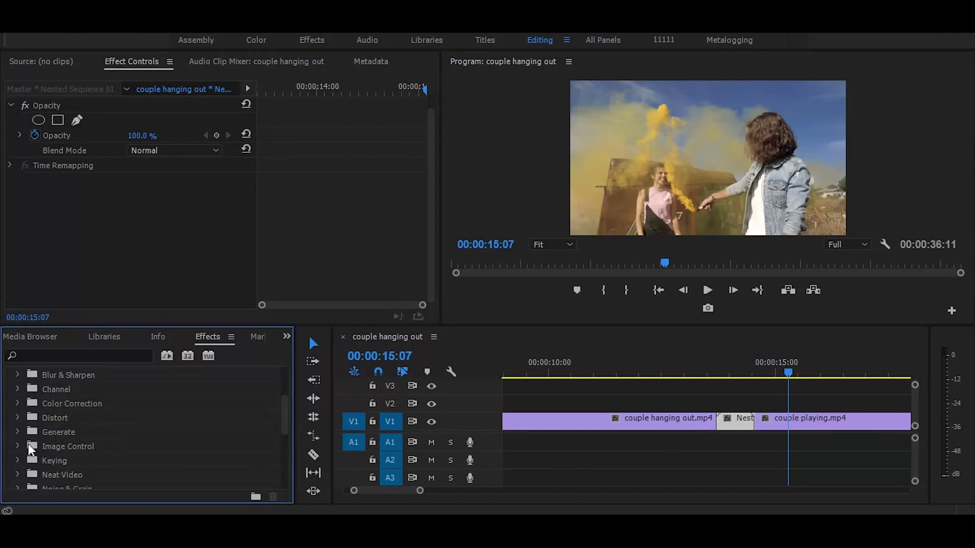
left_click(18, 418)
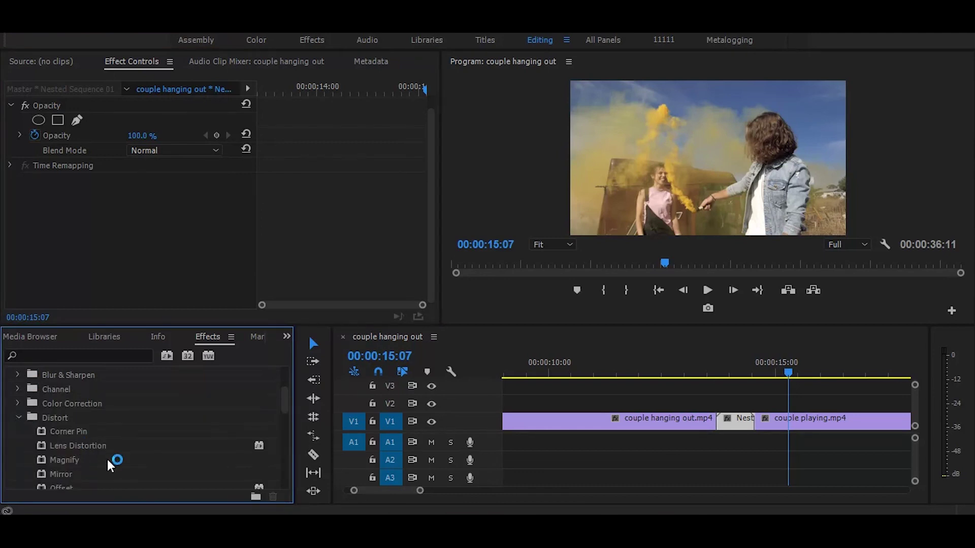
scroll(108, 459, "down", 2)
scroll(107, 460, "down", 2)
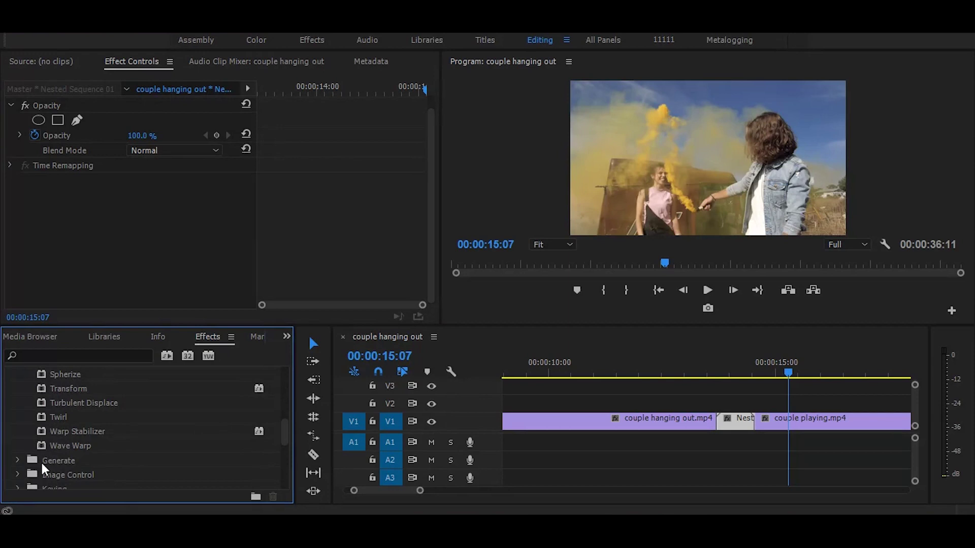
scroll(41, 461, "down", 2)
left_click(17, 404)
scroll(105, 421, "down", 4)
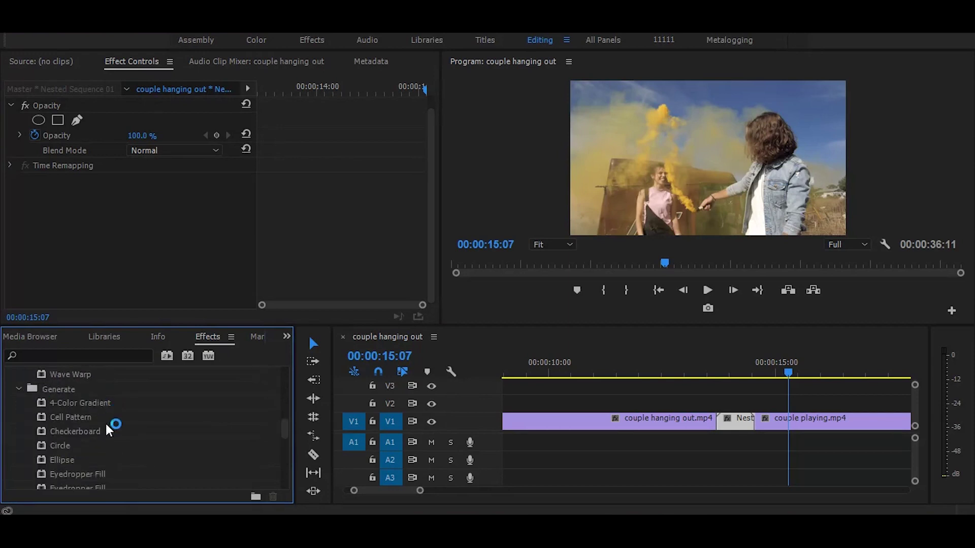
scroll(106, 426, "up", 4)
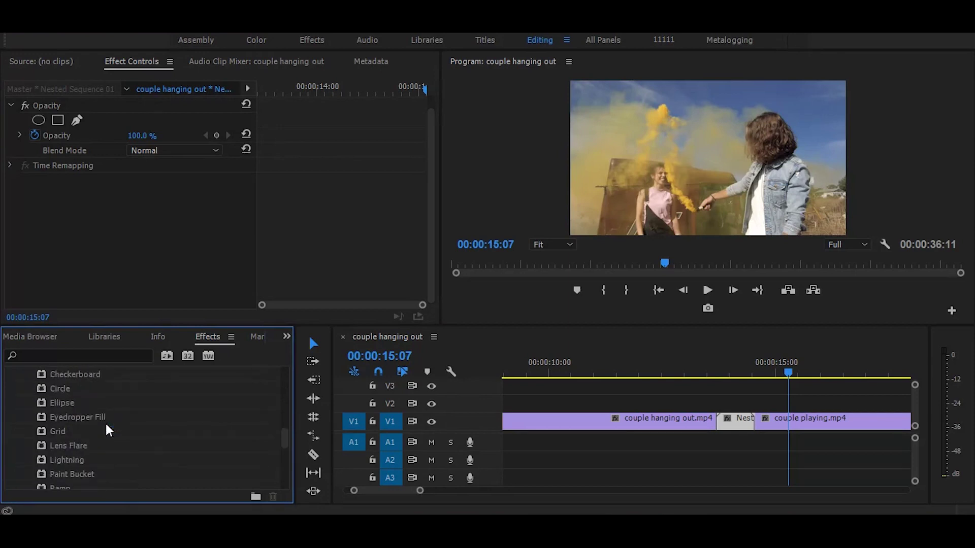
scroll(107, 427, "up", 3)
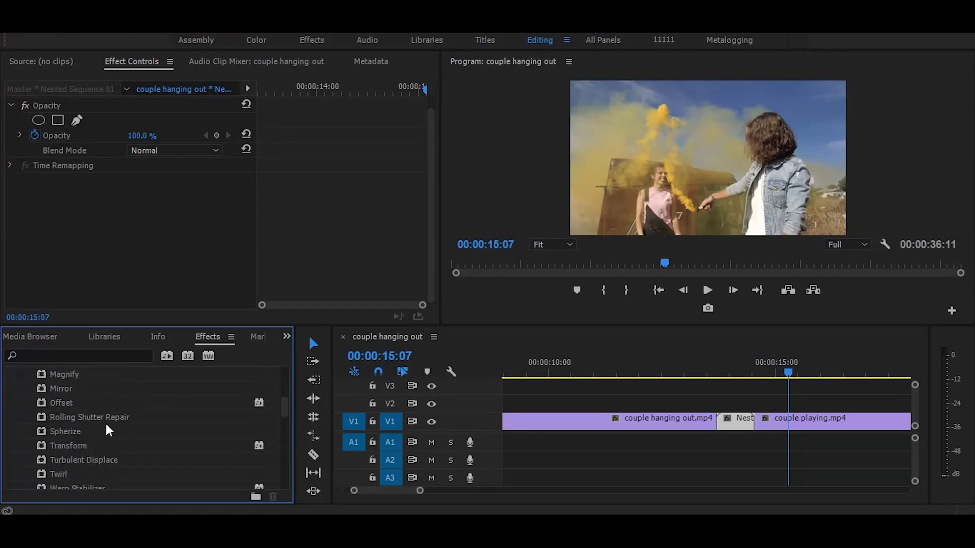
scroll(107, 426, "up", 1)
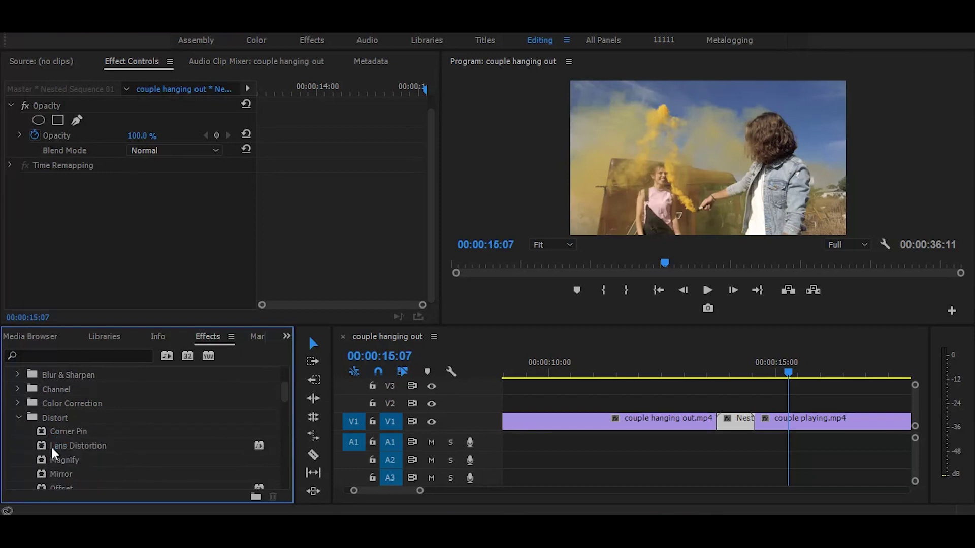
left_click_drag(50, 445, 735, 422)
Step: Preview a strong Lens Distortion fisheye at 14:00, then set Curvature to 0 at the clip start
left_click(730, 372)
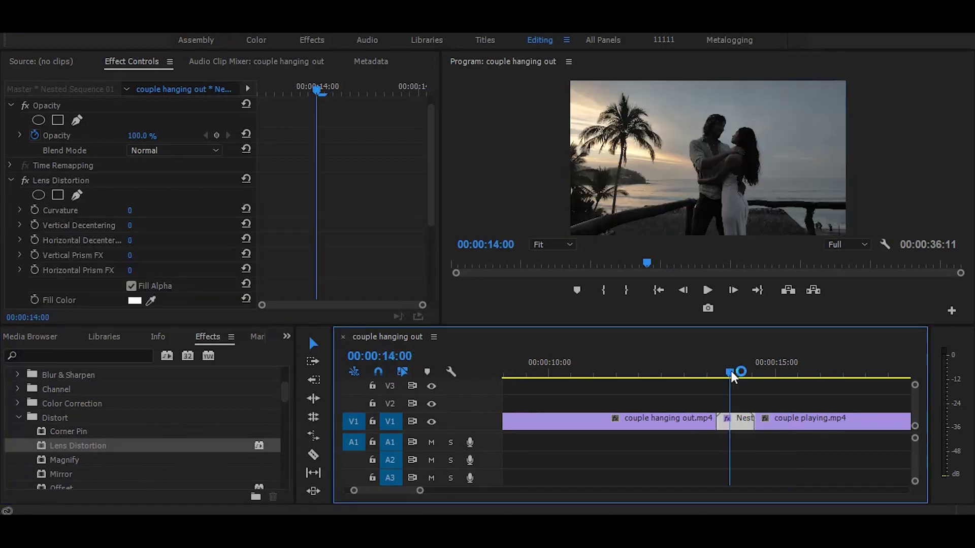
mouse_move(131, 209)
left_mouse_down()
mouse_move(80, 211)
mouse_move(146, 212)
left_mouse_up()
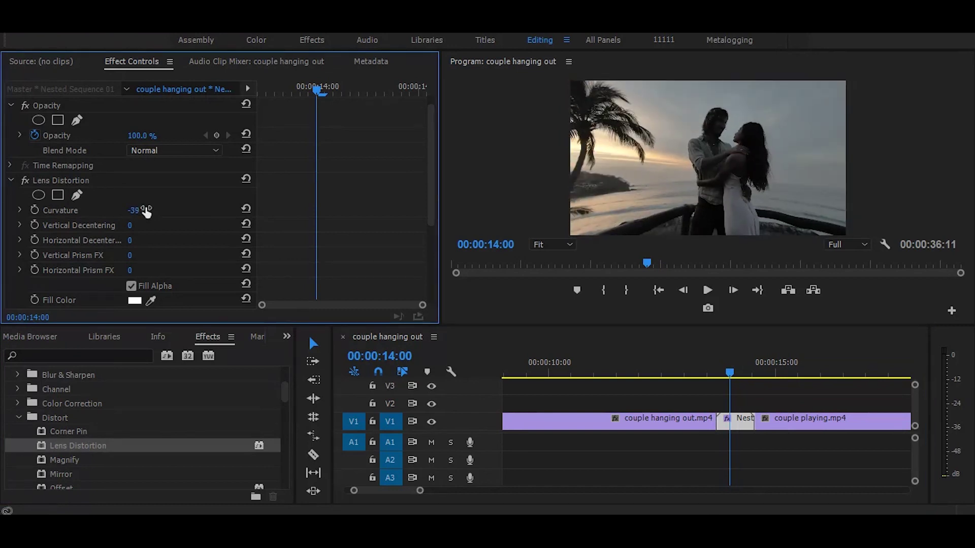
left_click_drag(321, 87, 240, 90)
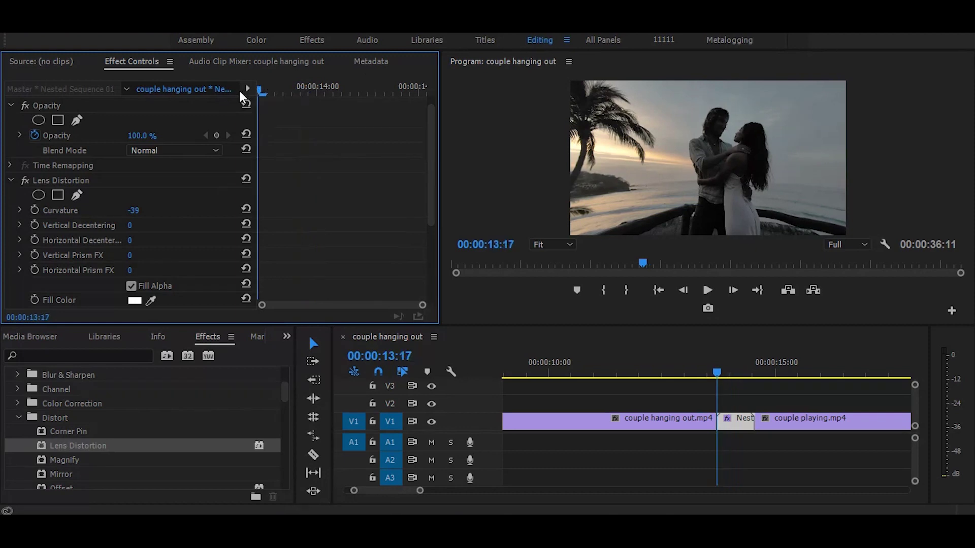
left_click(147, 212)
type("0")
key("Return")
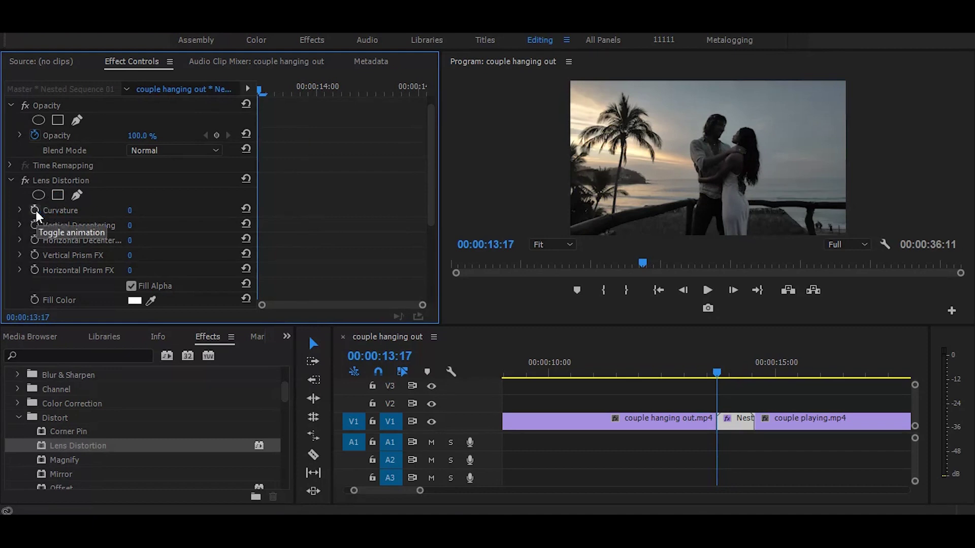
scroll(159, 212, "up", 4)
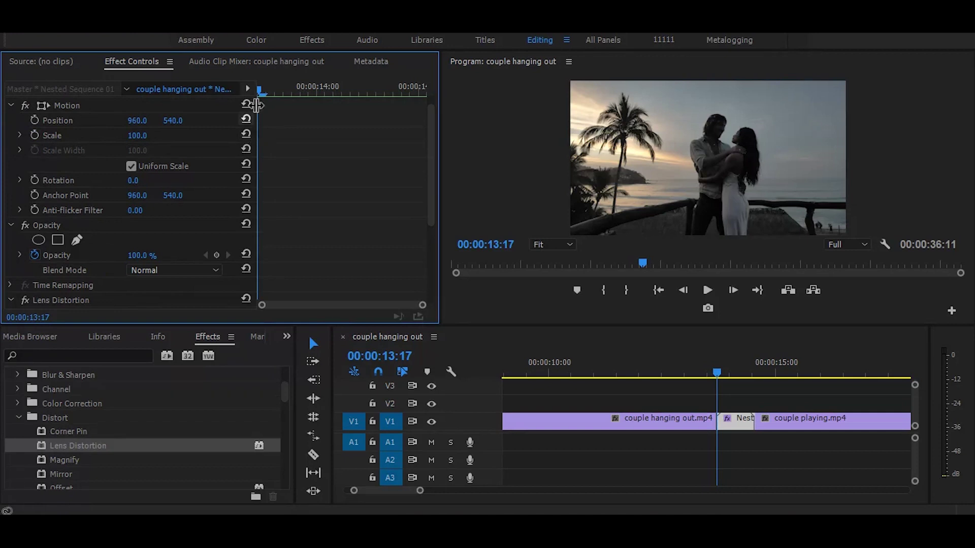
Step: Keyframe Lens Distortion Curvature to -71 at about 00:00:14:02
left_click_drag(267, 92, 217, 99)
scroll(431, 226, "down", 3)
scroll(432, 234, "down", 2)
left_click_drag(292, 91, 342, 97)
mouse_move(130, 196)
left_mouse_down()
mouse_move(80, 196)
mouse_move(139, 195)
left_mouse_up()
Step: Add a Curvature keyframe of 0 at 00:00:14:12, then delete the keyframe at the playhead
left_click_drag(348, 88, 415, 88)
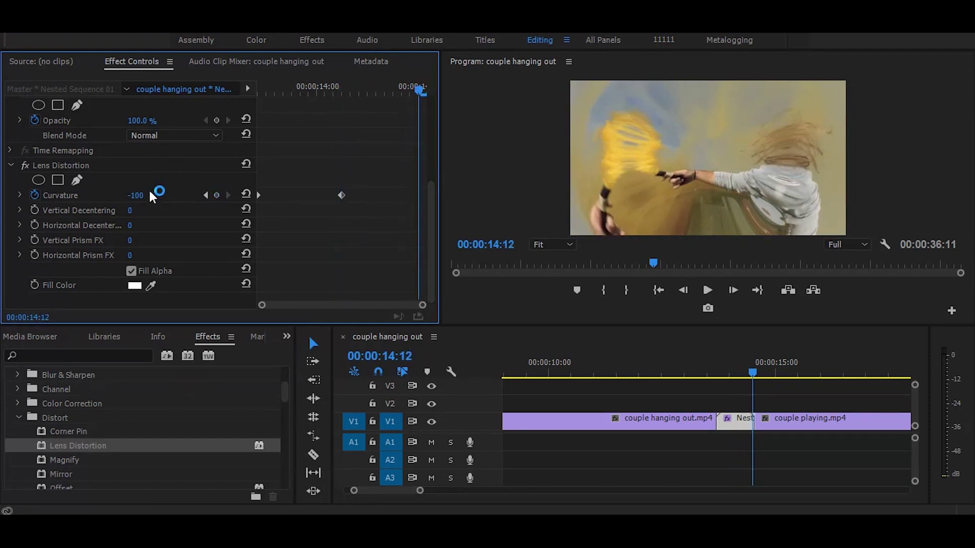
left_click(137, 197)
key("BackSpace")
key("BackSpace")
key("BackSpace")
key("BackSpace")
type("0")
key("Return")
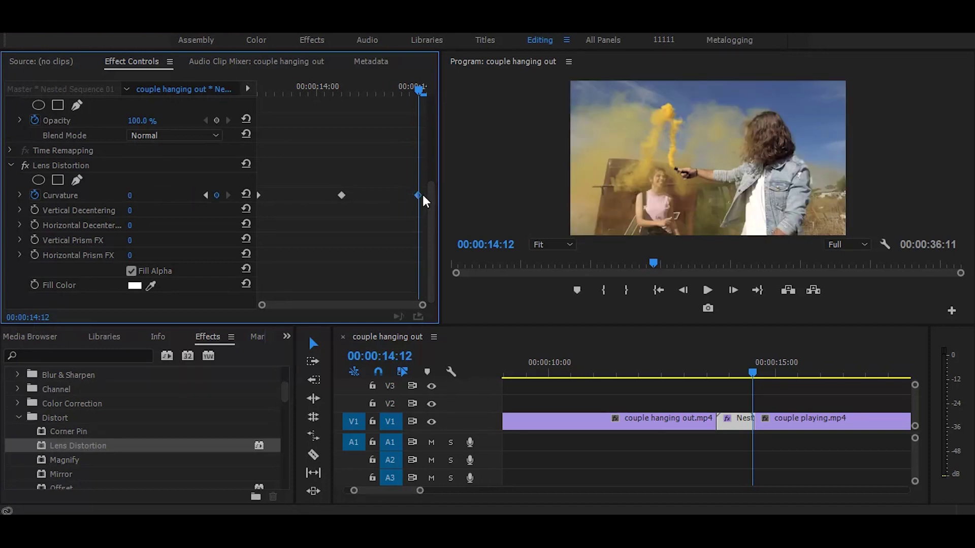
key("Delete")
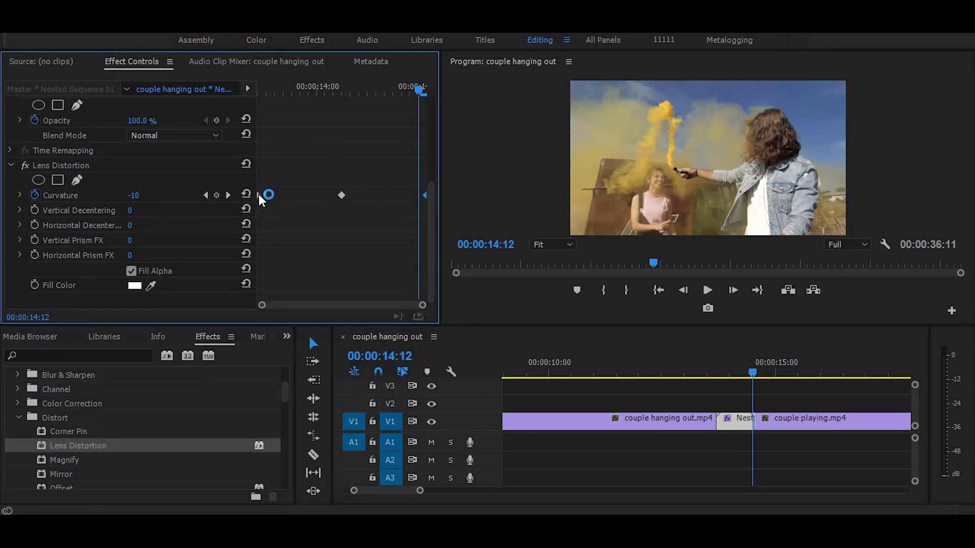
Step: Ease out the first Curvature keyframe, ease in the last, and play back the transition
right_click(259, 194)
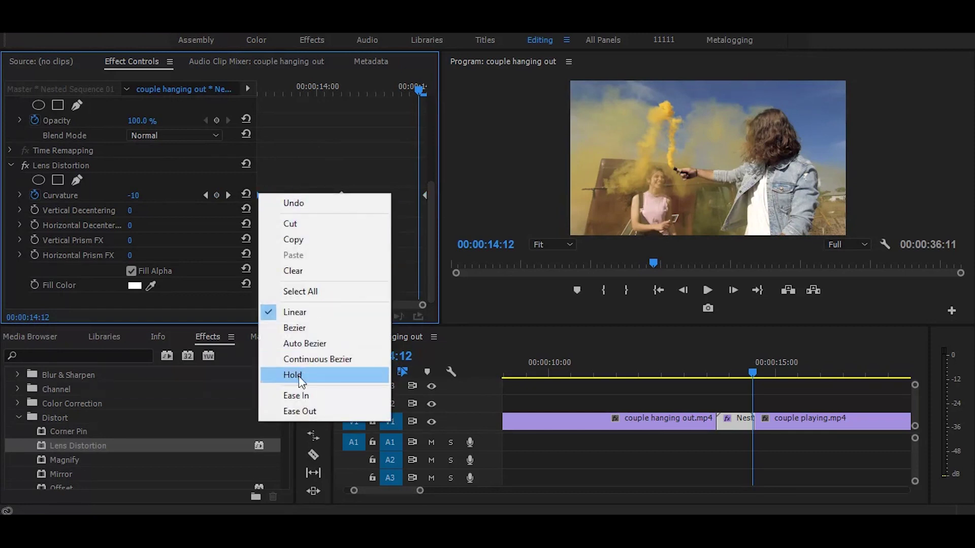
left_click(303, 409)
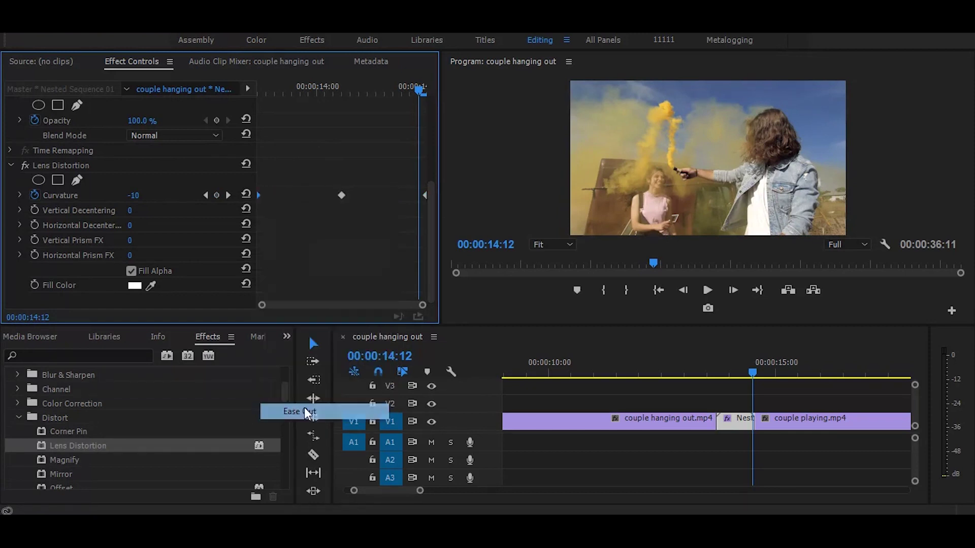
right_click(424, 195)
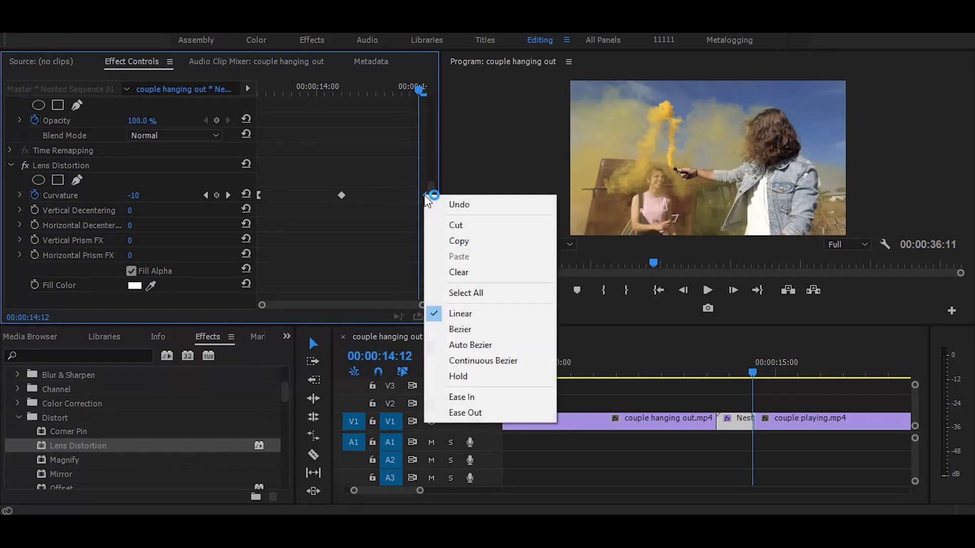
left_click(476, 397)
left_click(676, 365)
key("space")
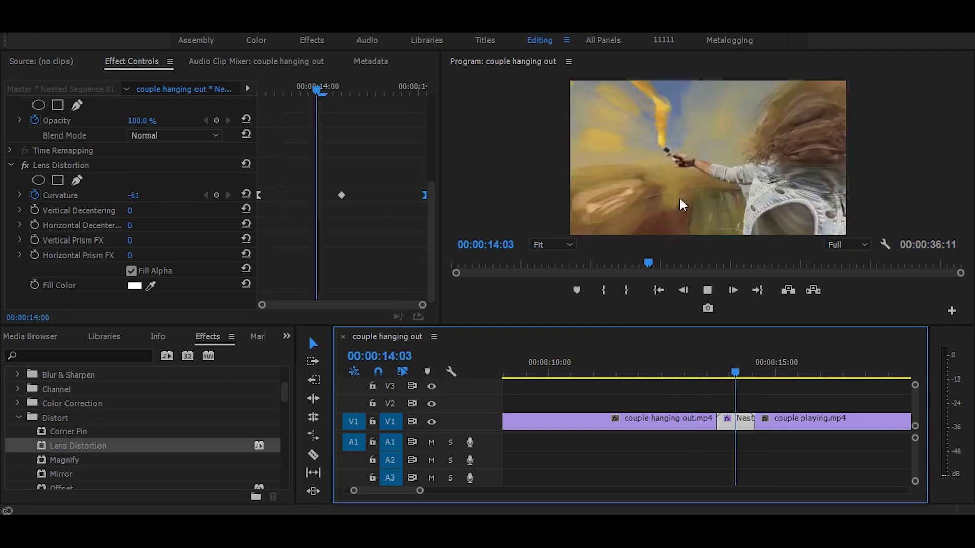
left_click(678, 292)
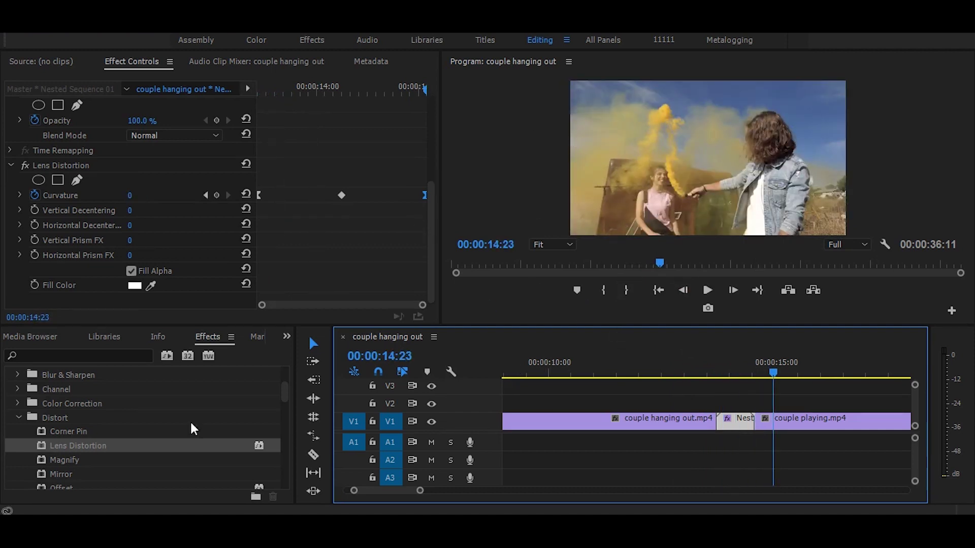
scroll(192, 429, "down", 6)
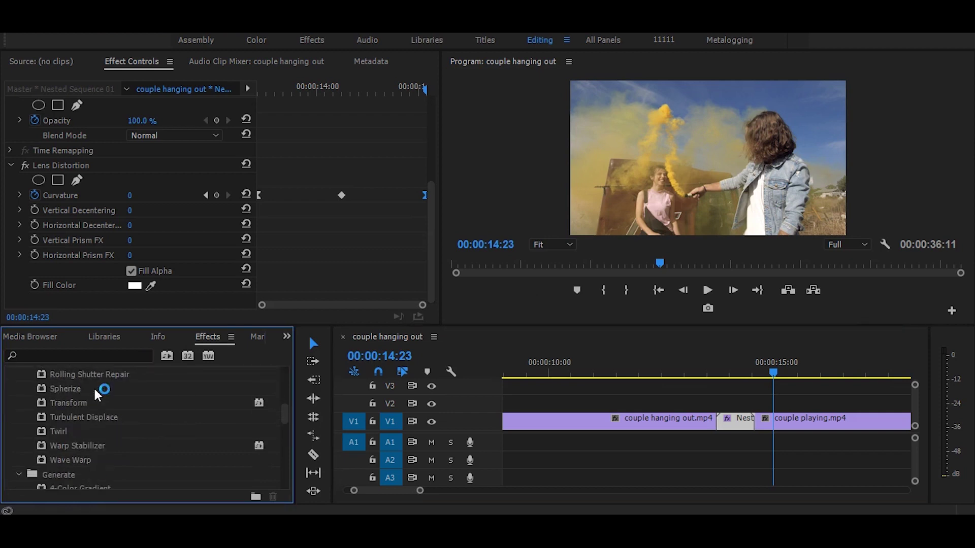
scroll(96, 392, "down", 3)
scroll(86, 418, "down", 5)
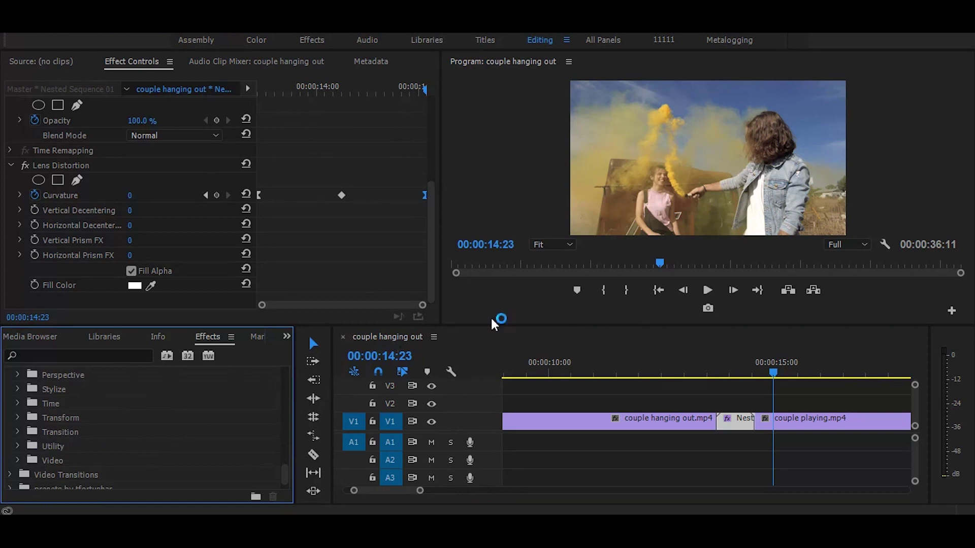
left_click_drag(716, 350, 765, 337)
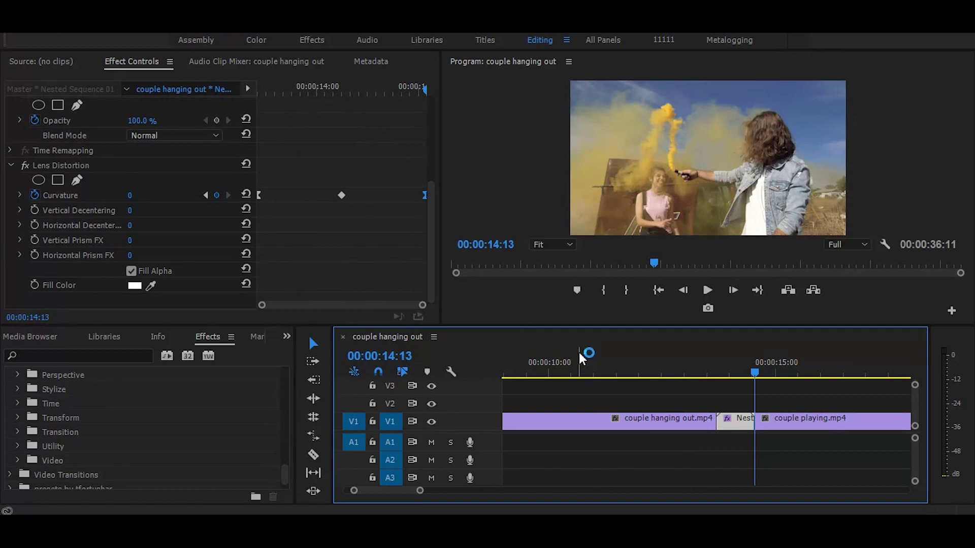